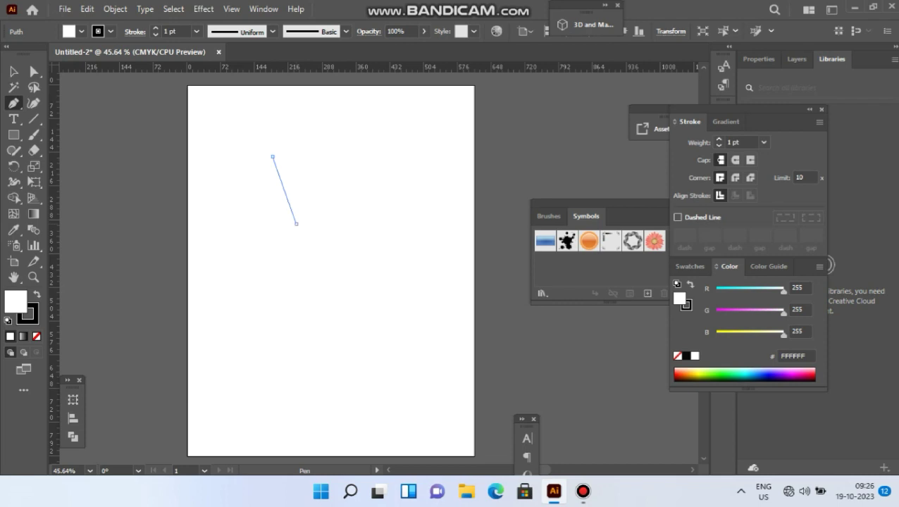
- Continue the open path with a curved segment and a short straight end, and set its stroke weight to 10 pt
drag(296, 224, 329, 227)
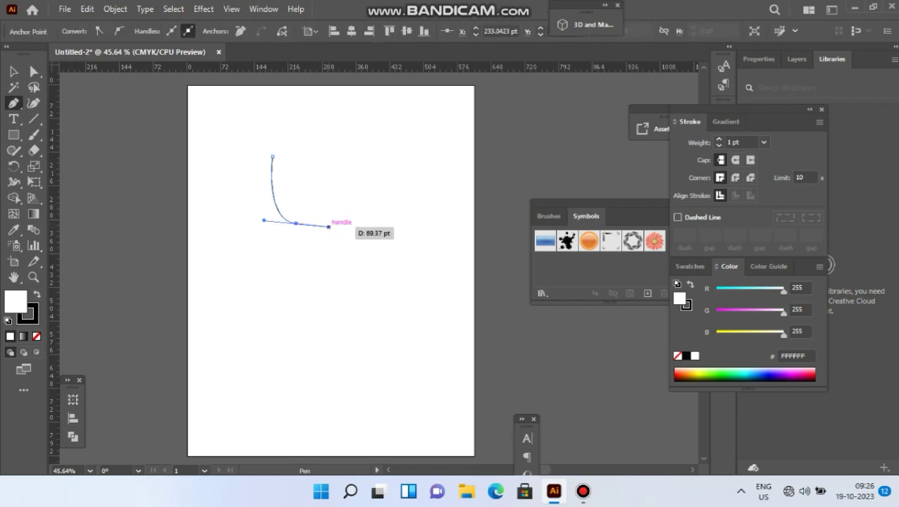
click(329, 227)
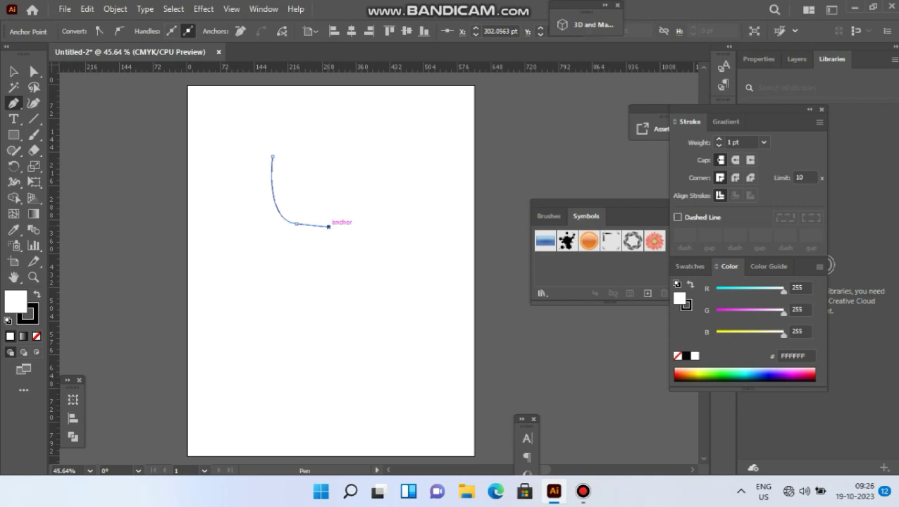
drag(328, 227, 314, 177)
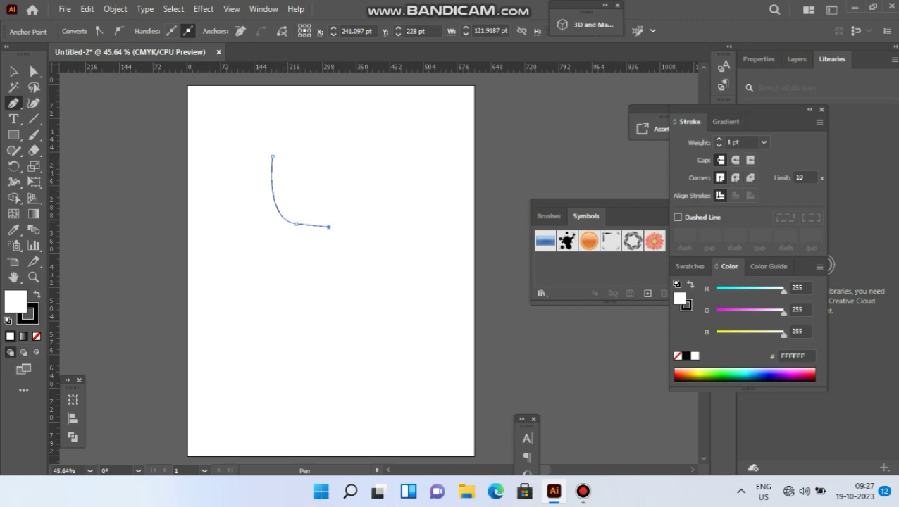
click(764, 142)
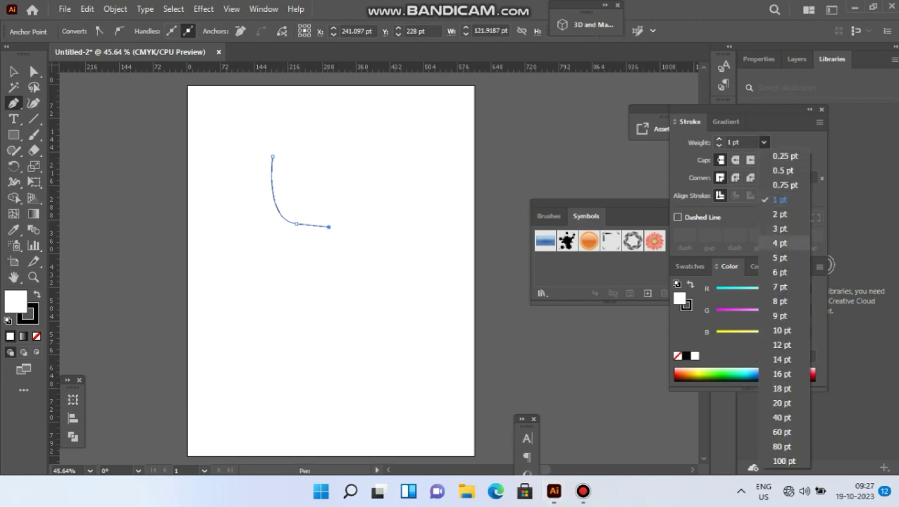
click(781, 330)
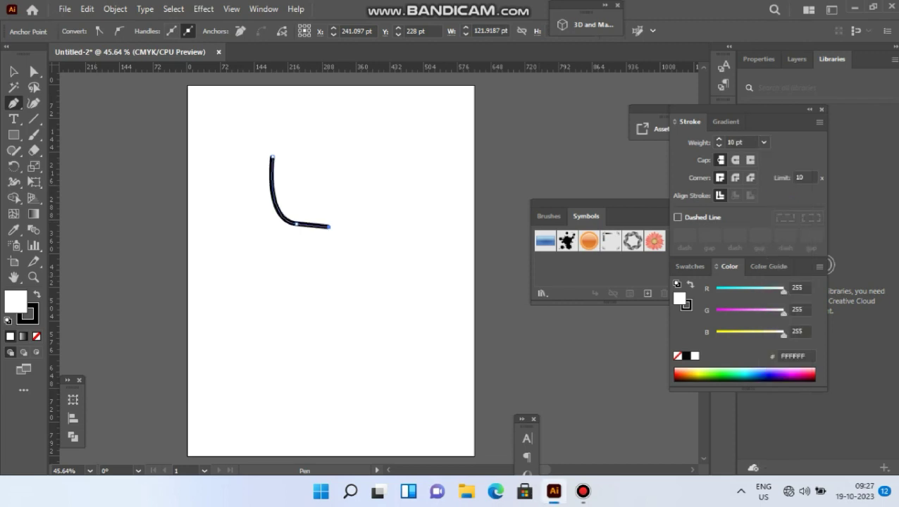
- Colour the curved path's stroke turquoise (15EDCD) and give it round caps
key(ctrl)
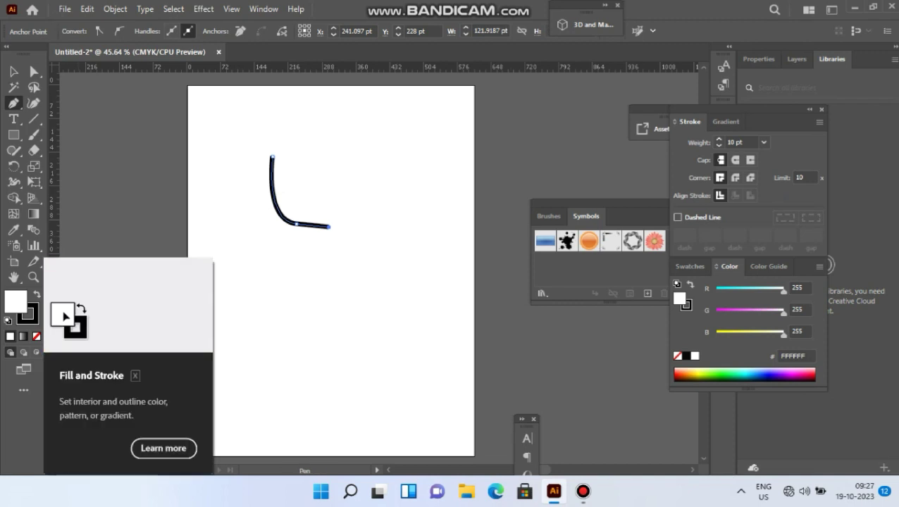
click(33, 320)
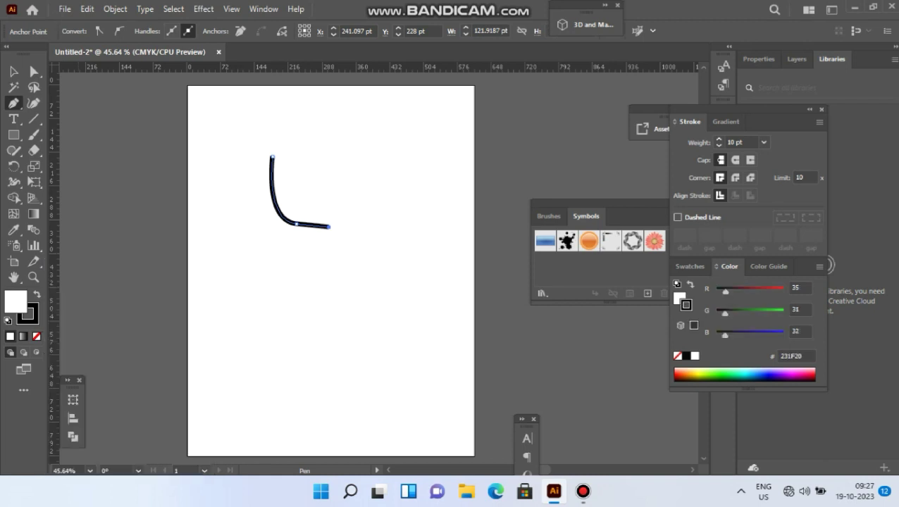
double_click(27, 314)
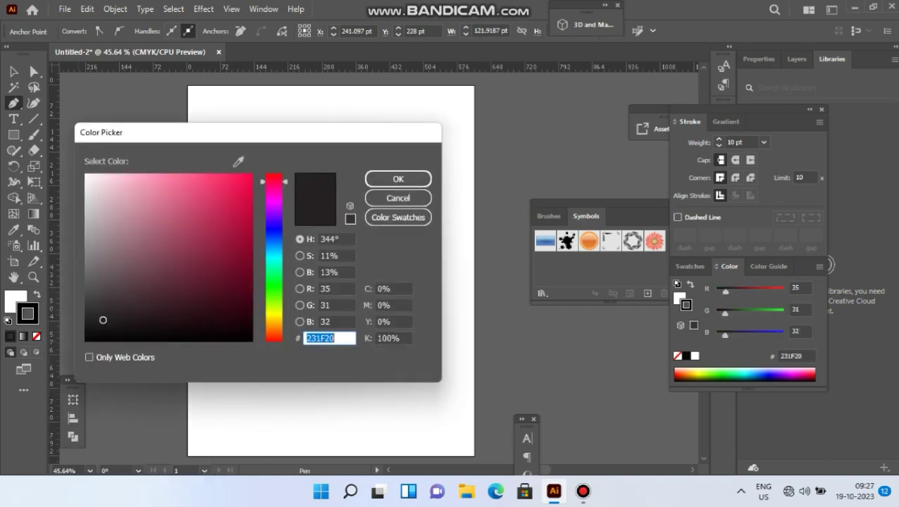
click(274, 262)
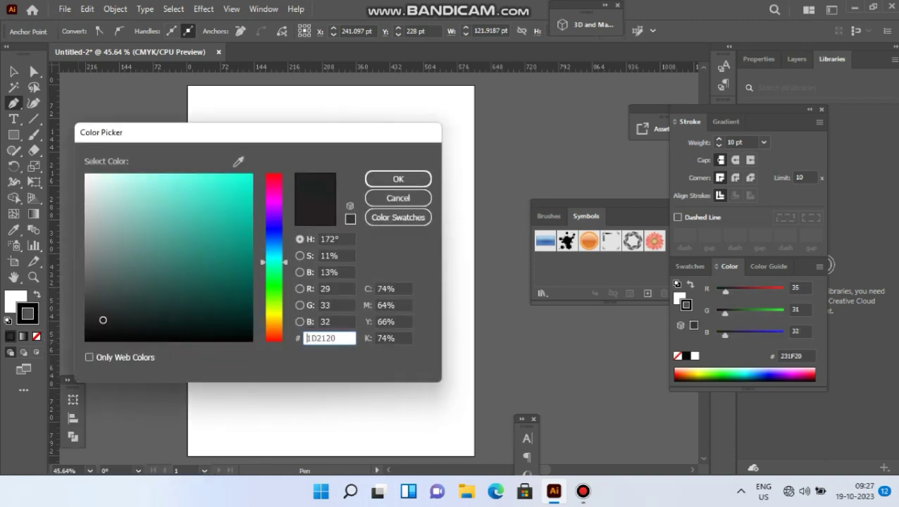
drag(241, 206, 238, 185)
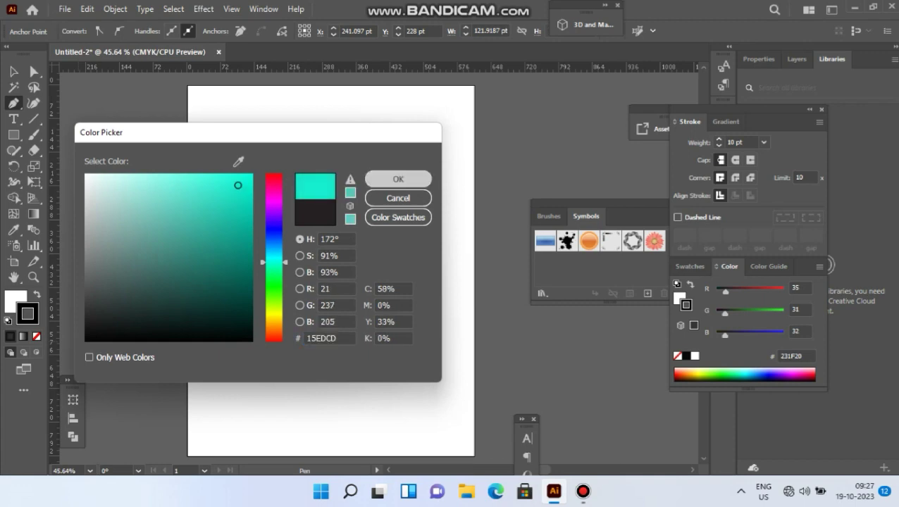
key(Return)
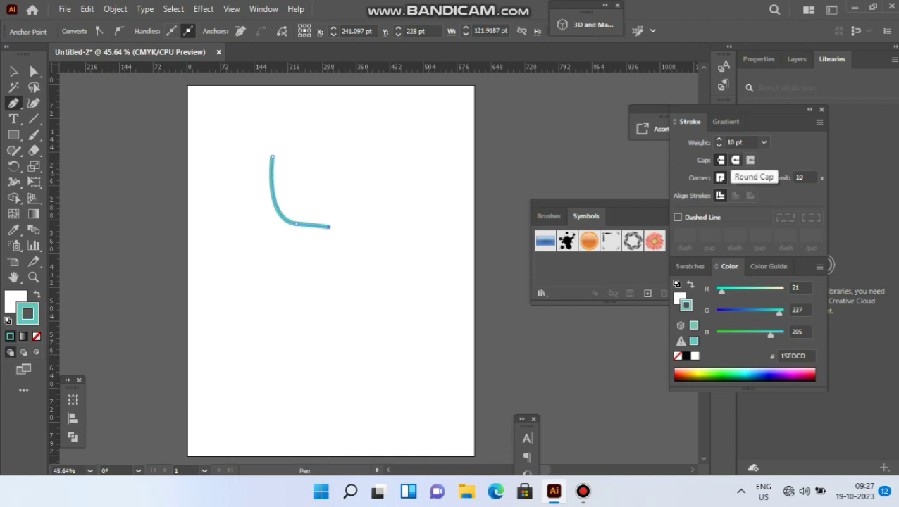
click(734, 160)
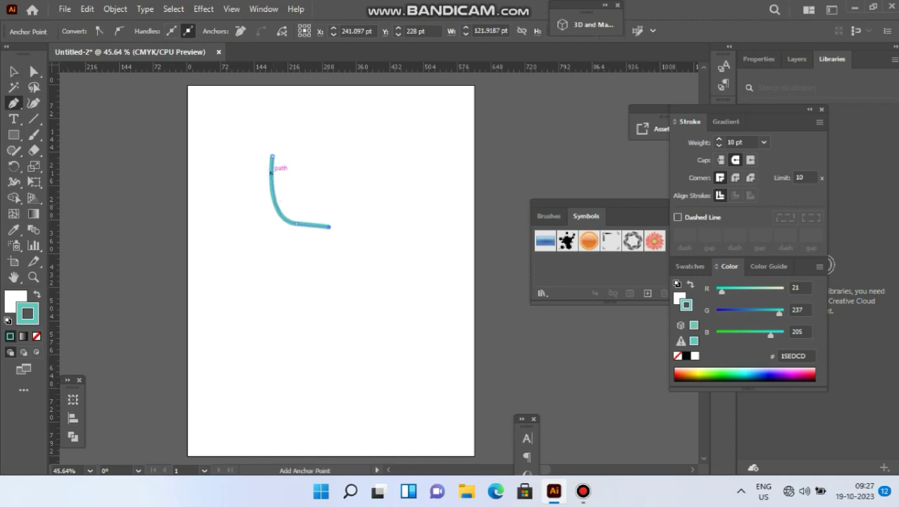
- Draw a closed four-sided shape against the inside of the curved line, with a horizontal top edge about 116 pt long and a narrower base
click(270, 172)
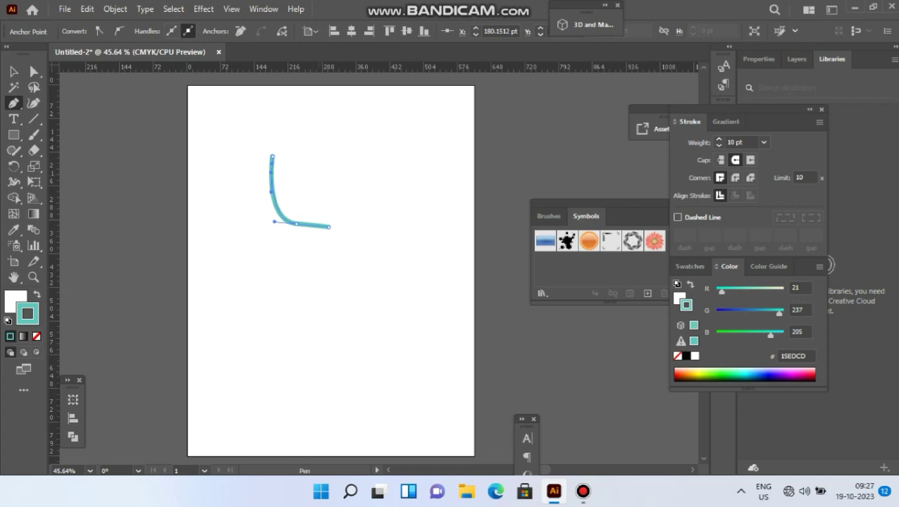
click(326, 175)
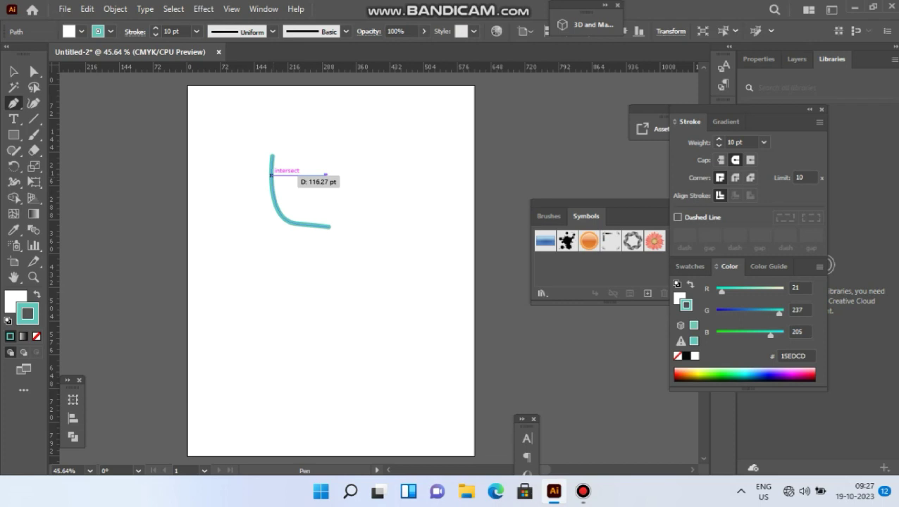
click(271, 175)
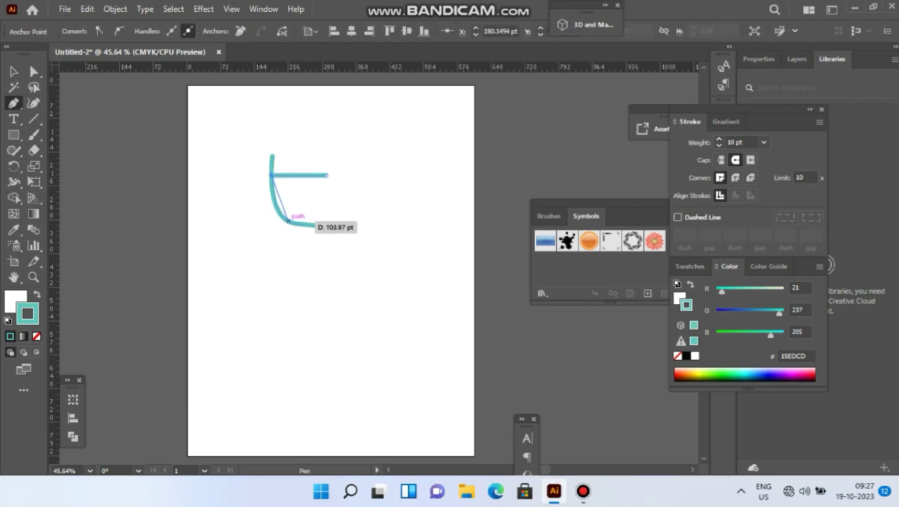
drag(287, 221, 309, 224)
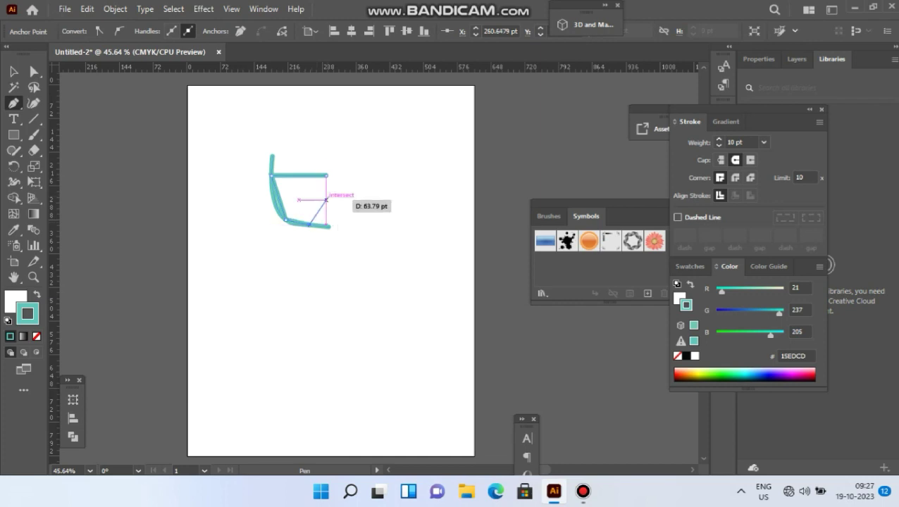
click(326, 175)
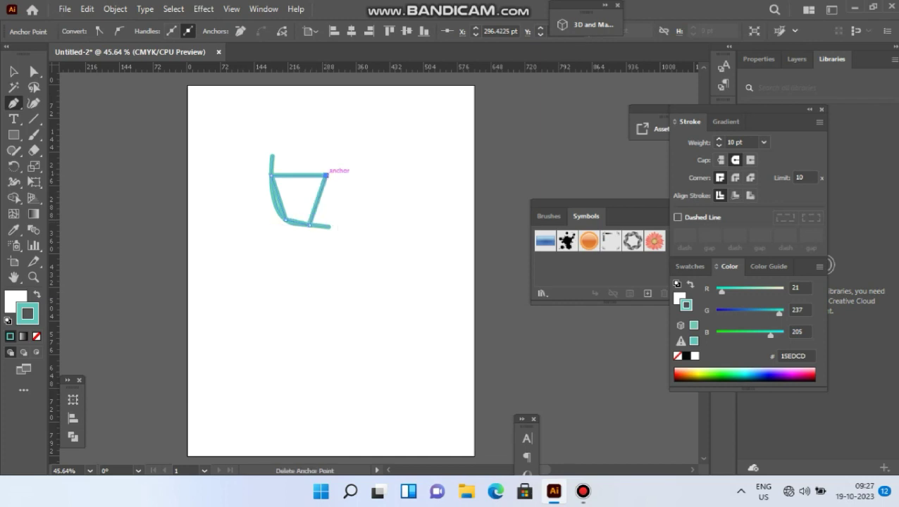
- Fill the four-sided shape with dark brown (5B2D0F)
click(15, 301)
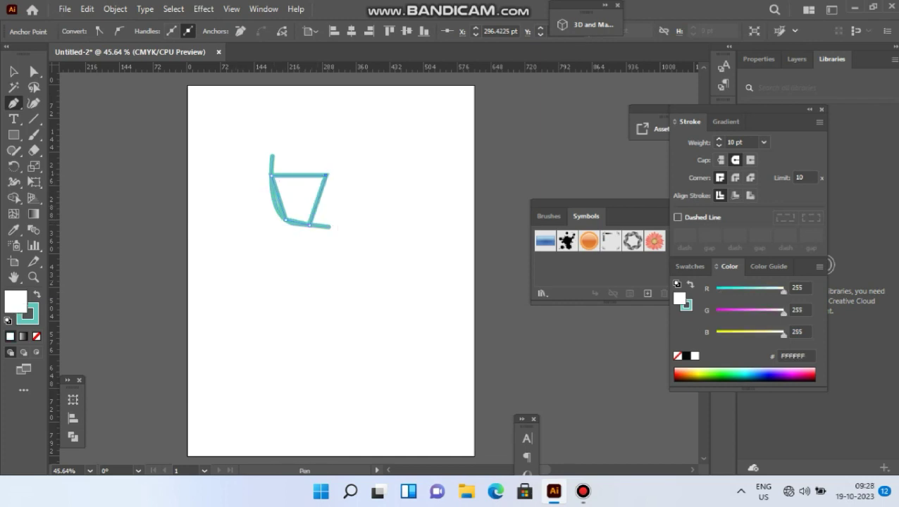
double_click(15, 301)
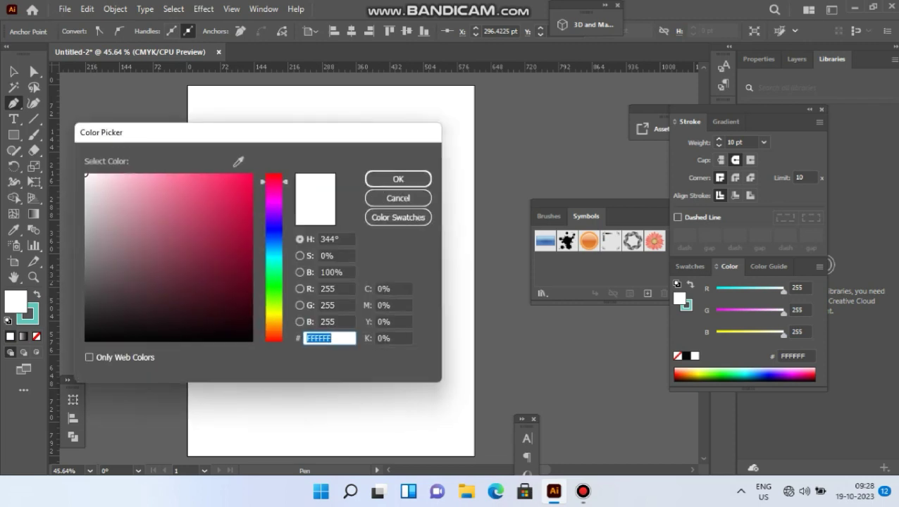
click(274, 330)
click(237, 184)
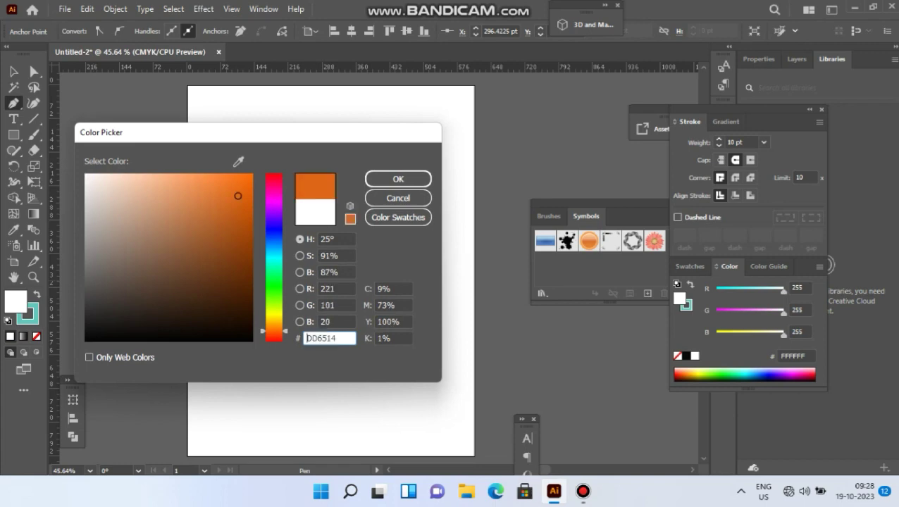
mouse_move(237, 183)
mouse_down()
mouse_move(236, 286)
mouse_move(225, 282)
mouse_up()
click(398, 179)
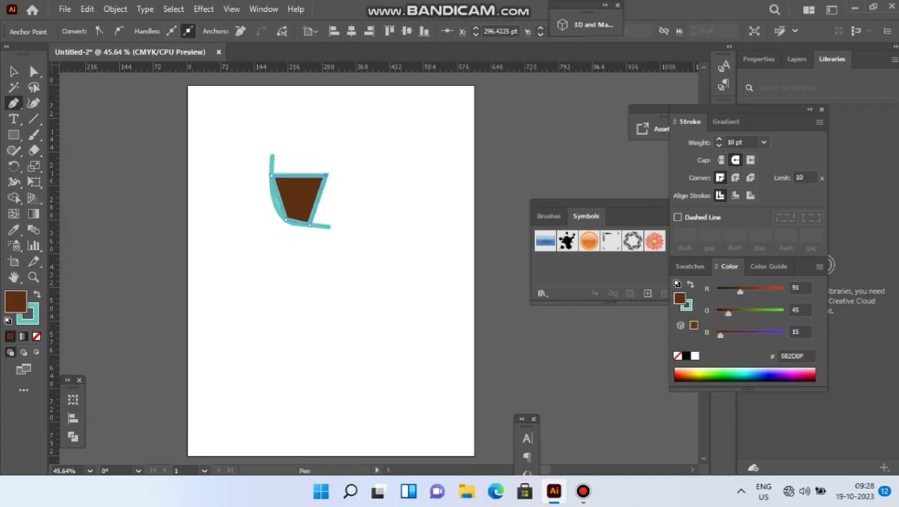
- Remove the stroke from the brown shape and deselect it
key(ctrl)
key(x)
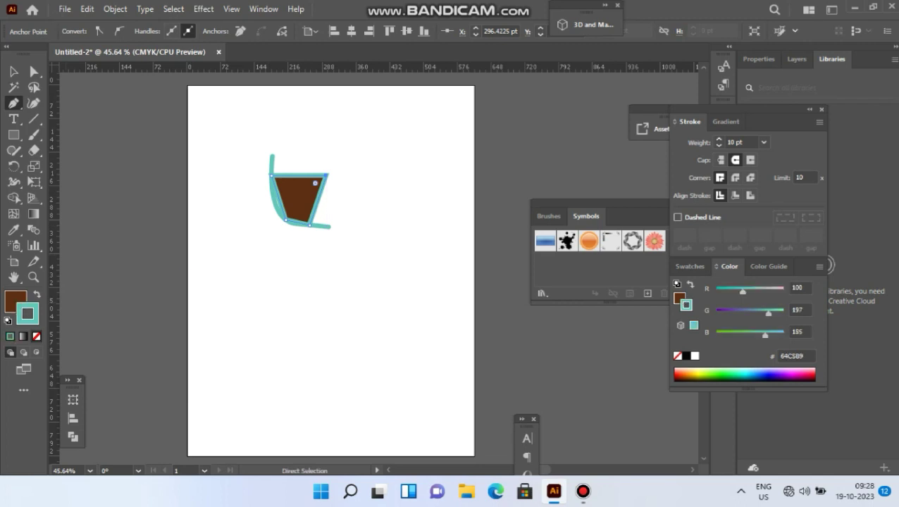
click(36, 336)
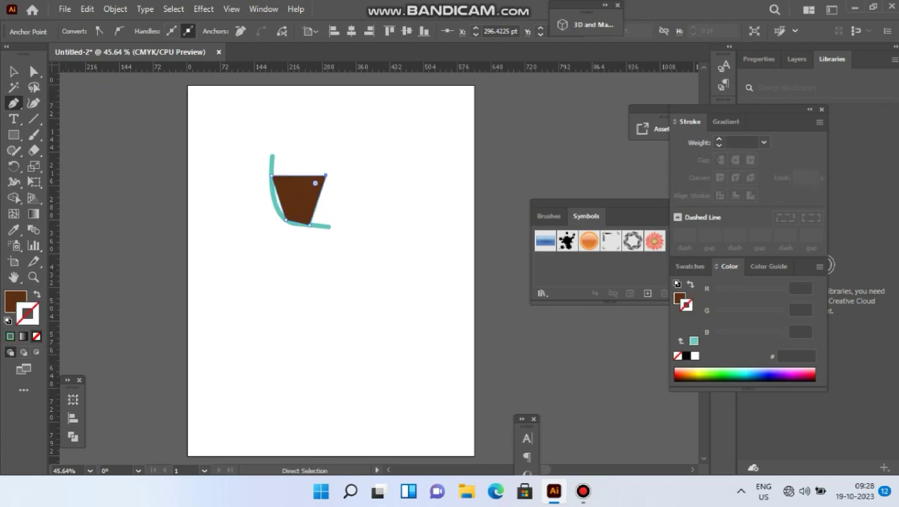
key(v)
key(ctrl+shift+a)
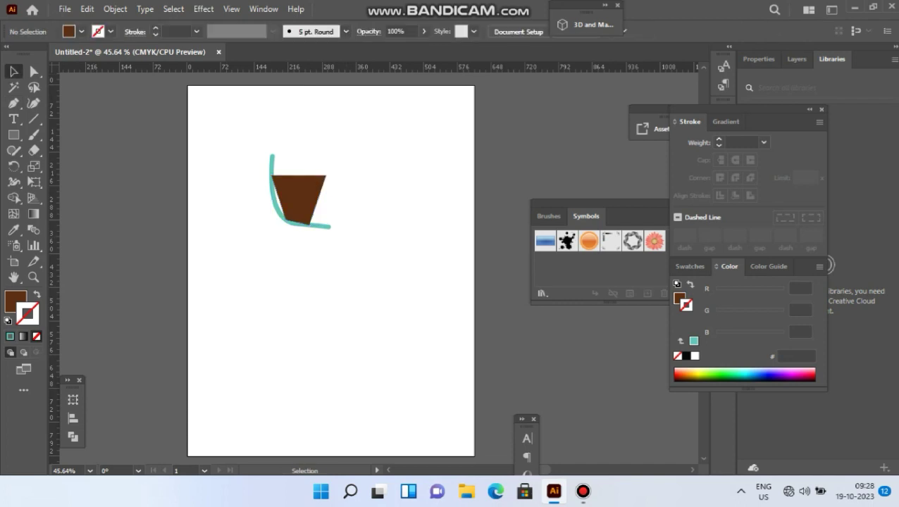
- Draw an open path to the right of the brown shape, with a horizontal top about 96 pt long and a curve sweeping down and left
click(13, 102)
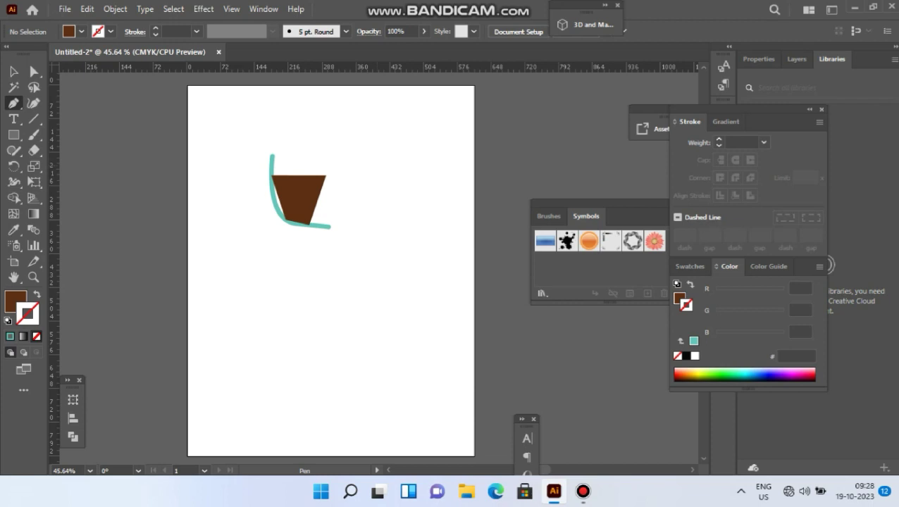
click(376, 165)
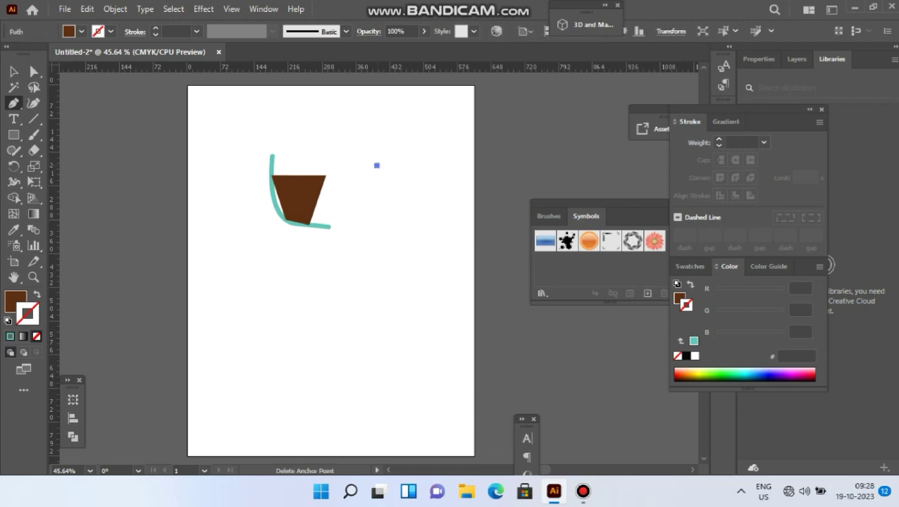
click(421, 165)
drag(381, 221, 360, 224)
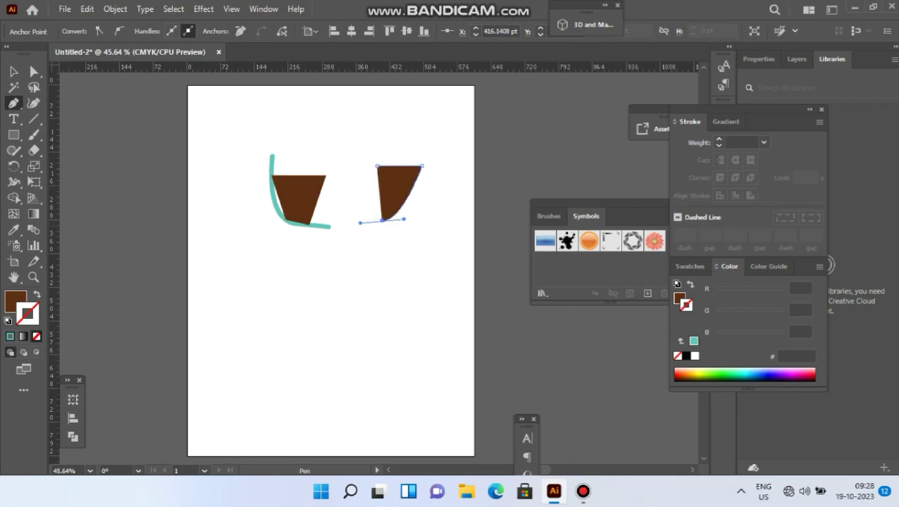
- Give the new open path a turquoise stroke and no fill
key(ctrl)
double_click(28, 315)
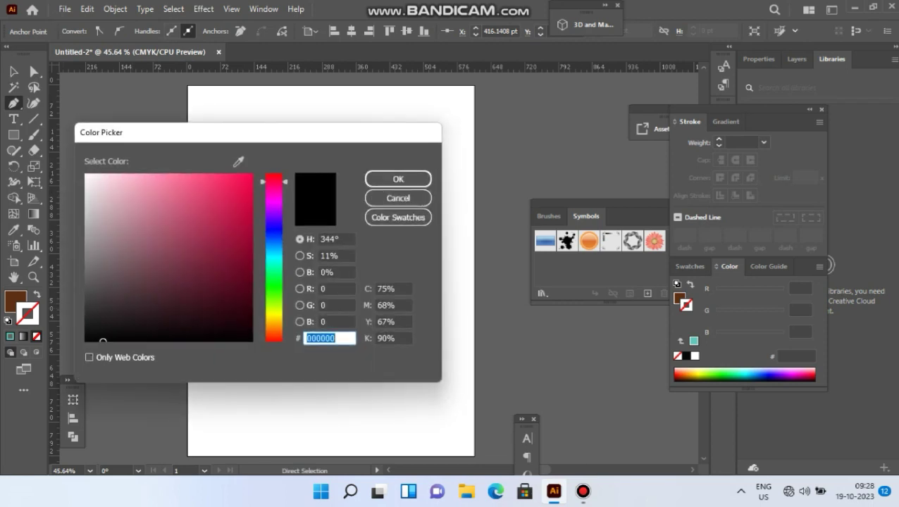
click(274, 262)
drag(231, 192, 221, 184)
click(397, 179)
key(x)
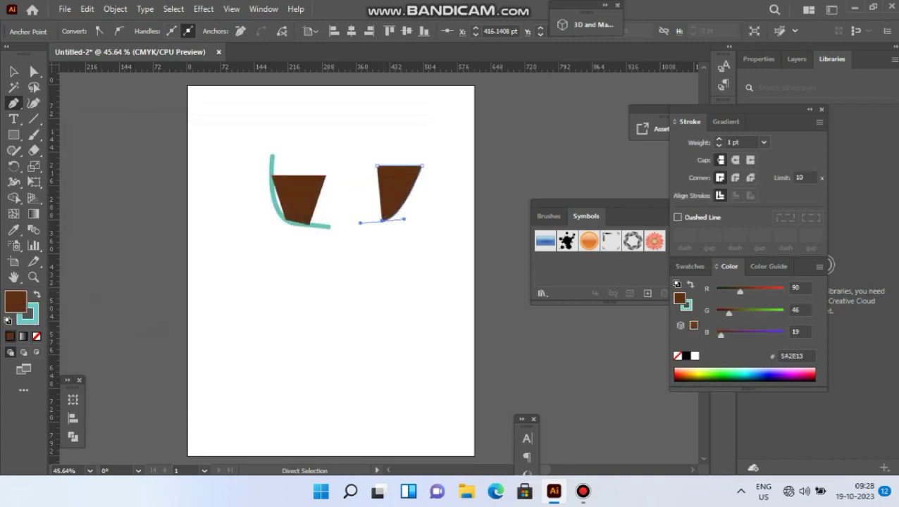
click(36, 336)
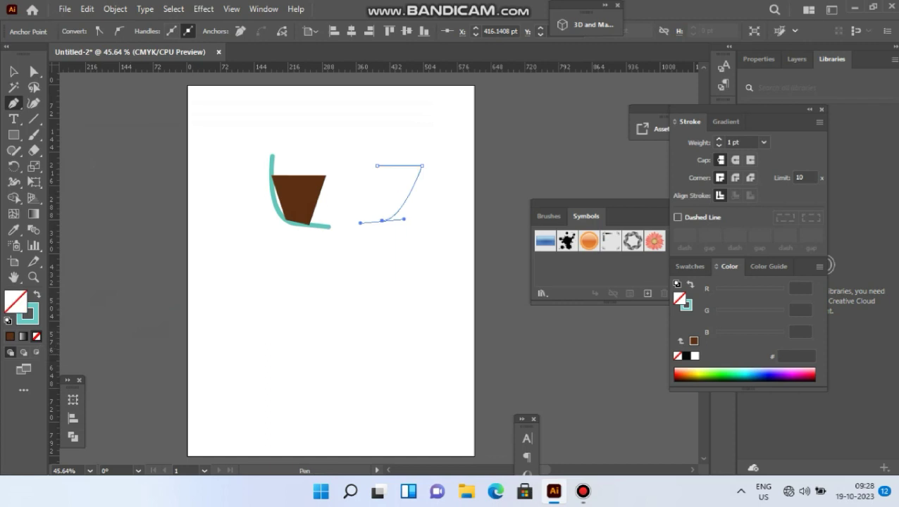
- Set the new path's stroke weight to 10 pt with round caps, and deselect it
click(763, 142)
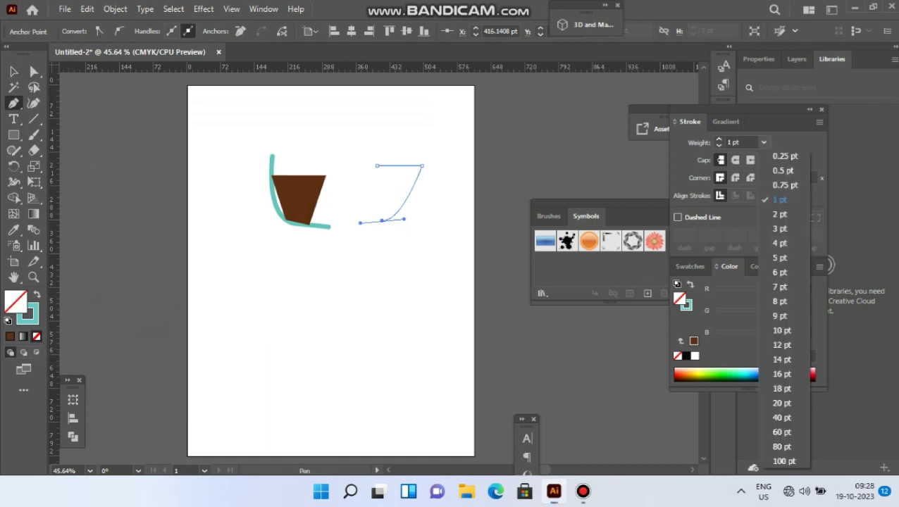
click(781, 330)
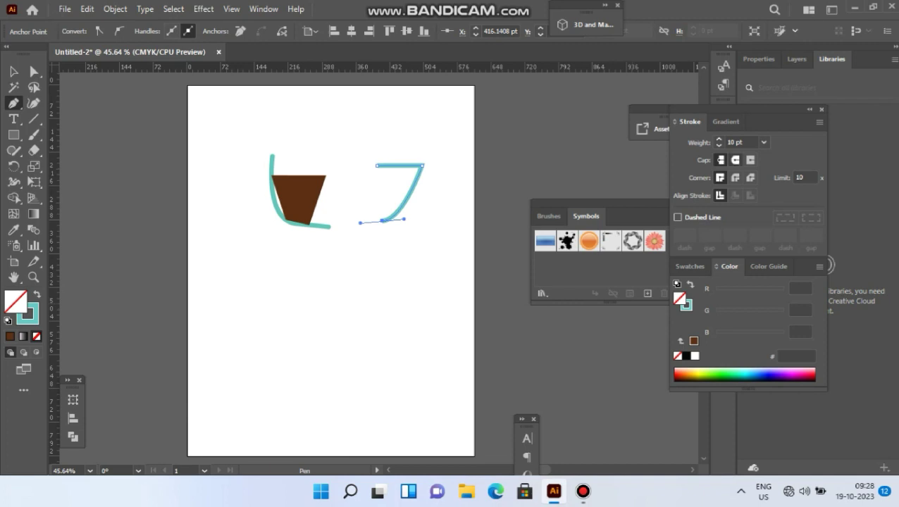
click(735, 160)
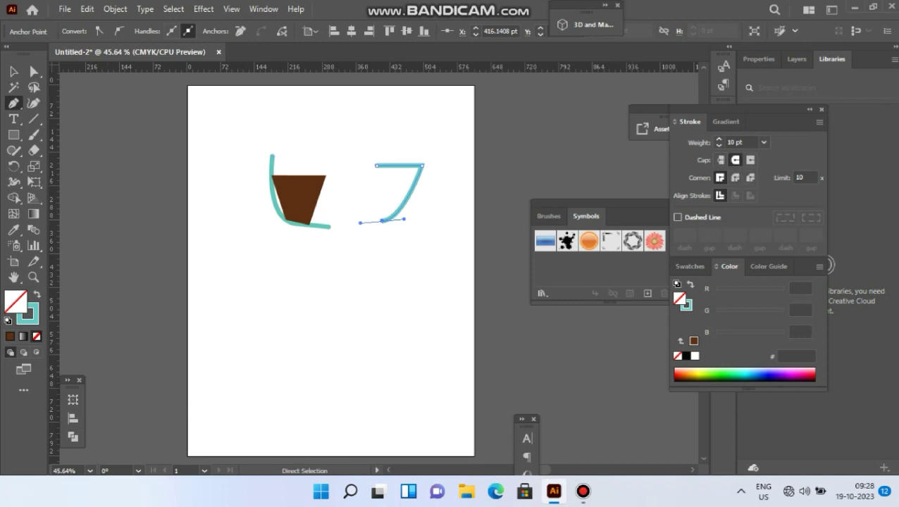
key(v)
key(ctrl+shift+a)
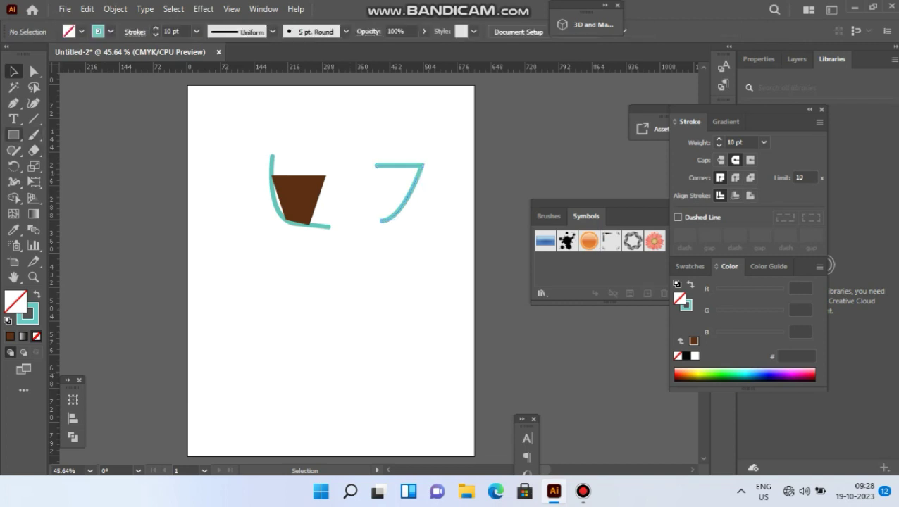
- Draw an open curved path about 144 pt wide below the brown shape, sweeping down and right to a horizontal end, and deselect it
click(13, 103)
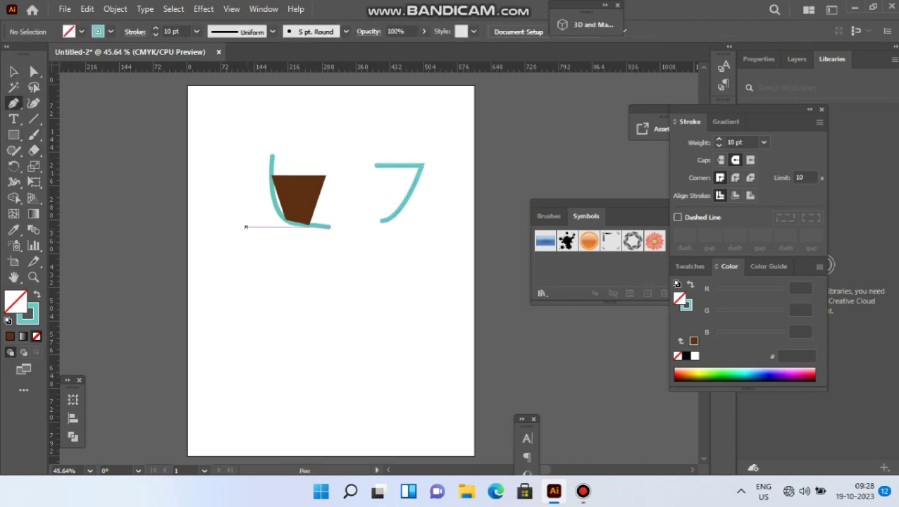
click(241, 227)
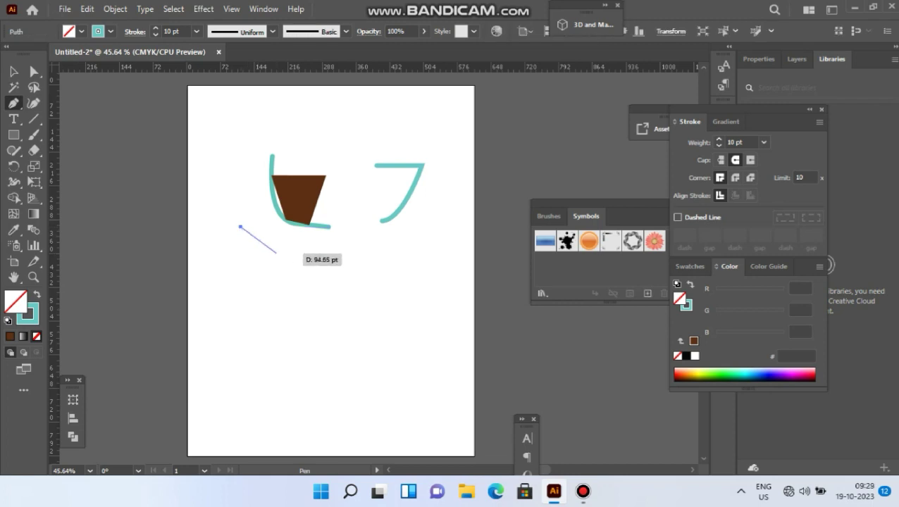
drag(309, 261, 372, 260)
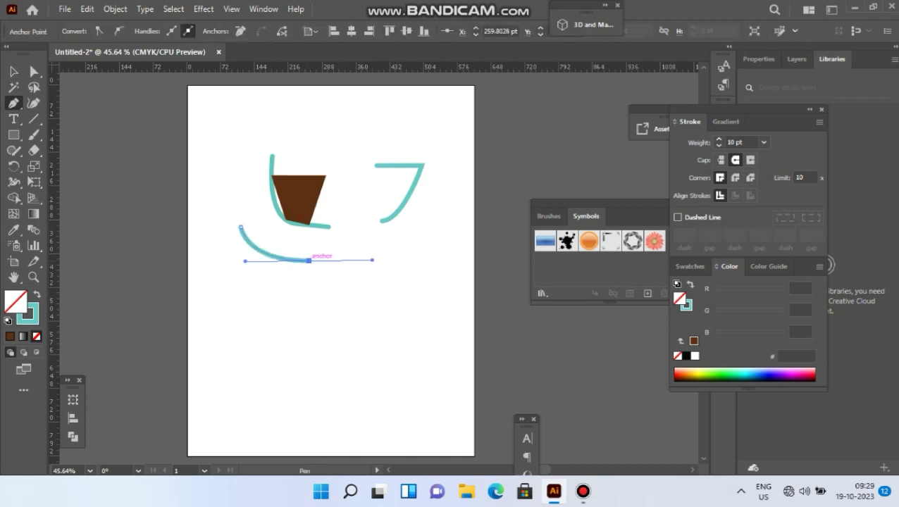
click(308, 261)
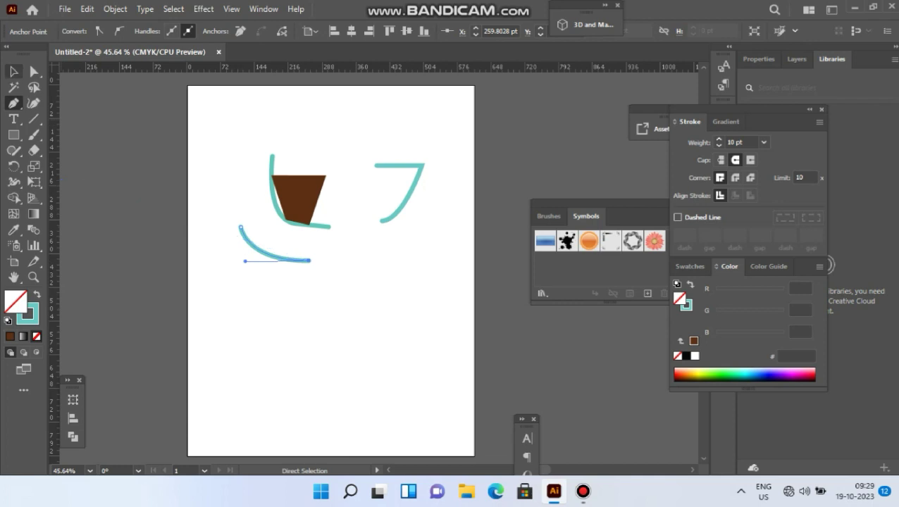
key(v)
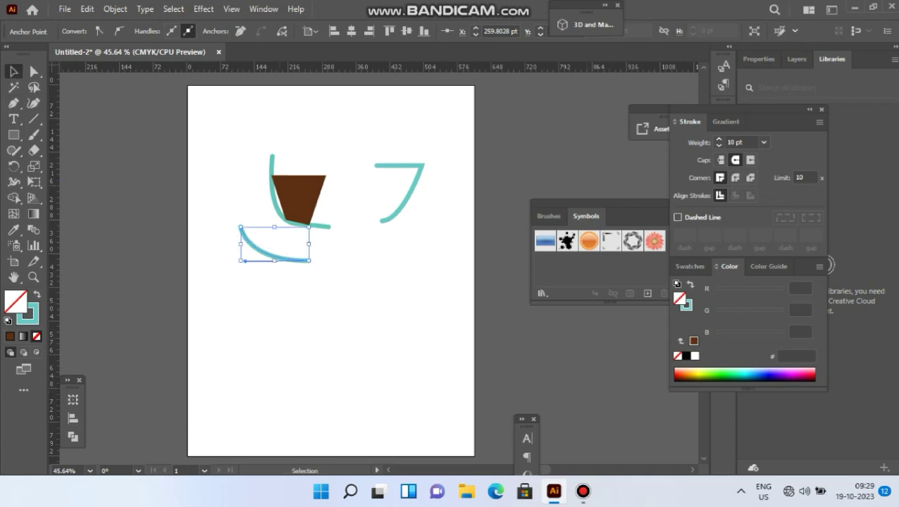
key(ctrl+shift+a)
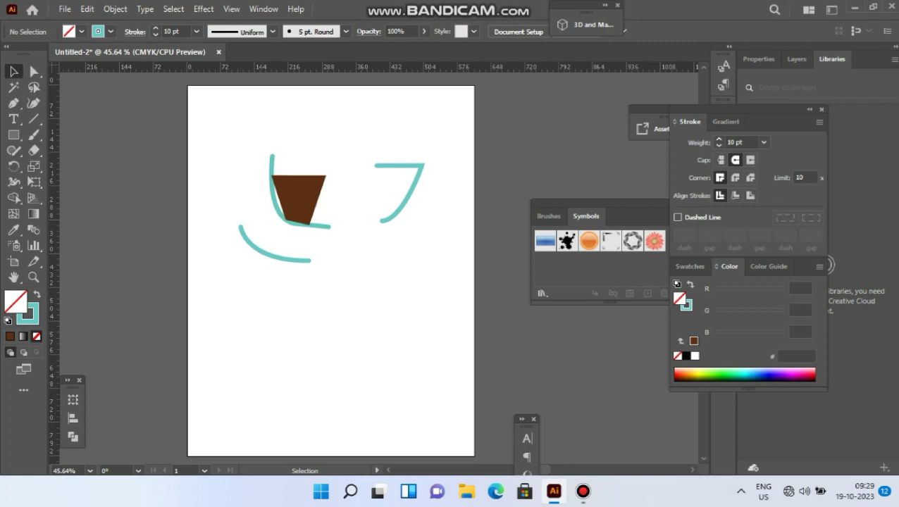
- Group the brown shape with the turquoise stroke along its left side
mouse_move(256, 142)
mouse_down()
mouse_move(309, 221)
mouse_move(368, 253)
mouse_move(355, 231)
mouse_up()
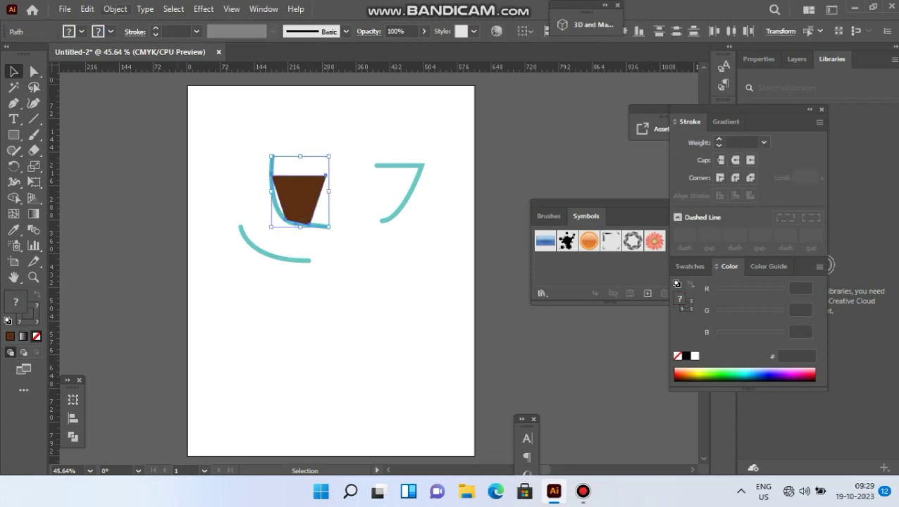
click(115, 10)
click(169, 84)
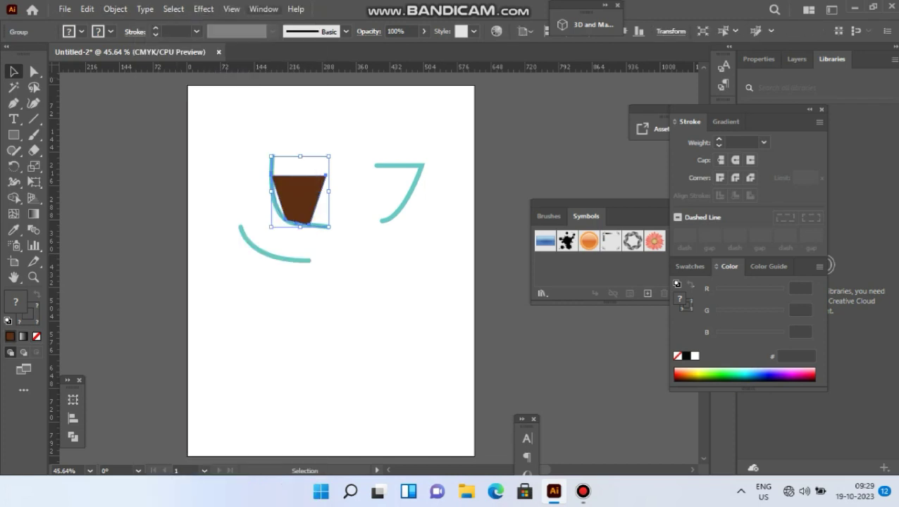
- Open the 3D and Materials object settings for the grouped cup profile
click(264, 9)
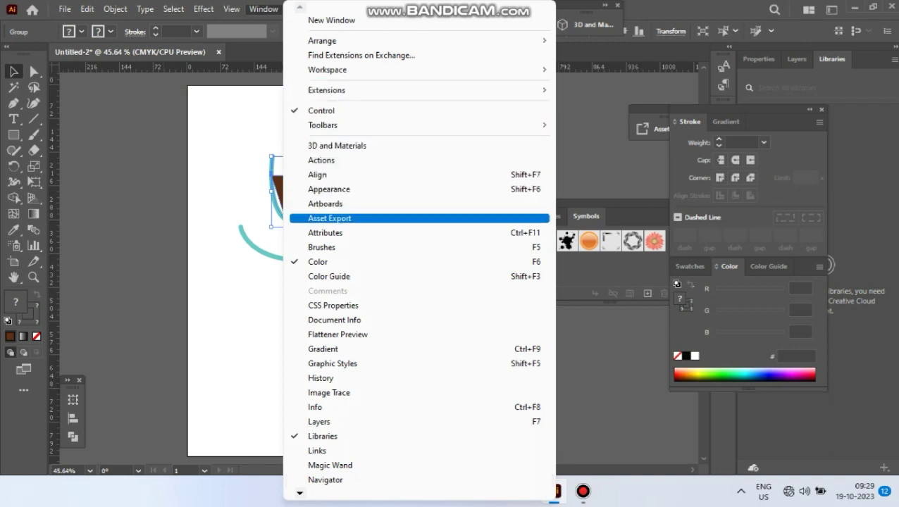
click(337, 146)
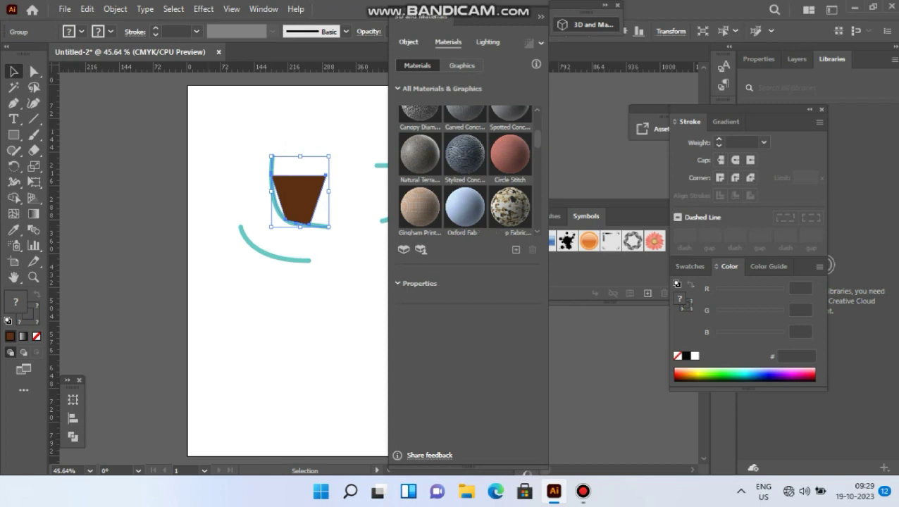
click(409, 42)
drag(634, 8, 690, 24)
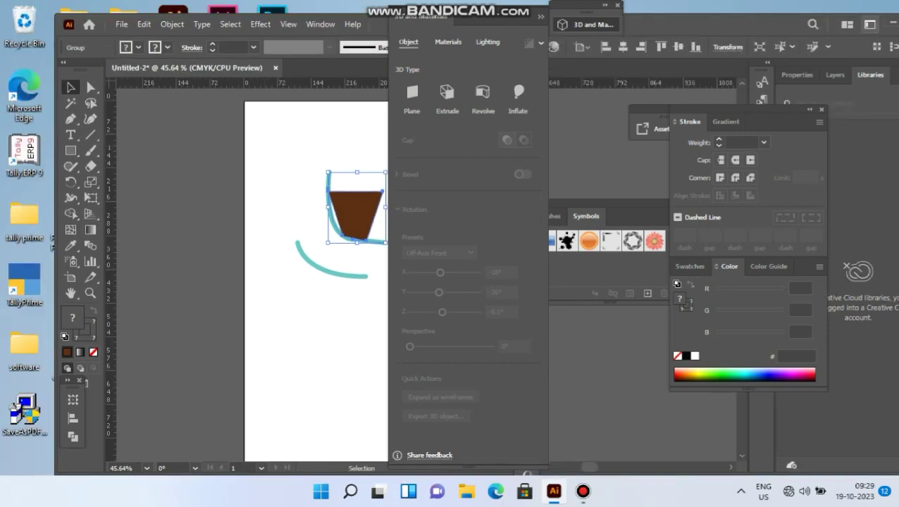
drag(769, 23, 714, 22)
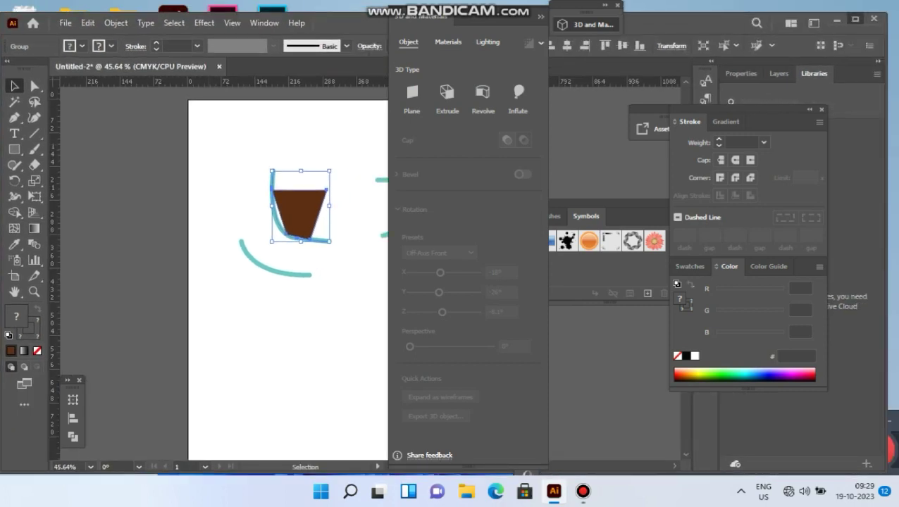
click(855, 19)
- Apply a 3D Revolve to the grouped cup profile with the offset direction from Right Edge
click(483, 91)
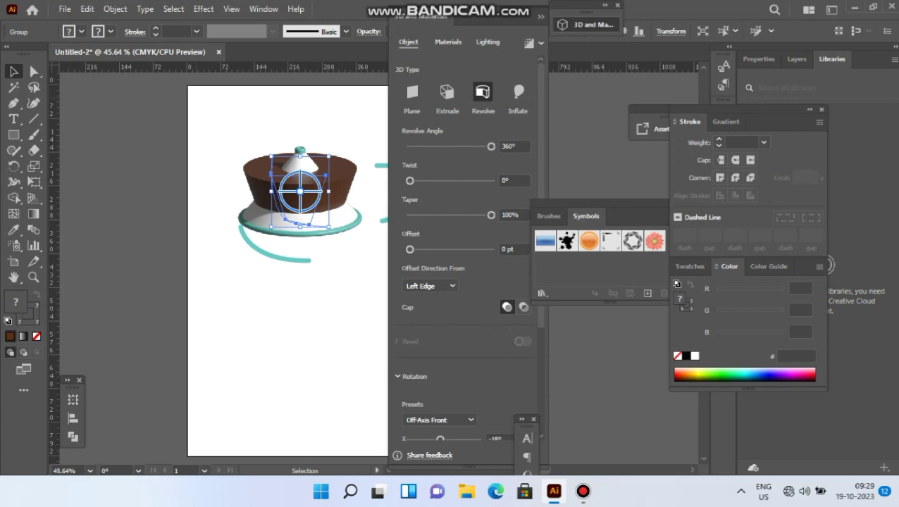
click(431, 286)
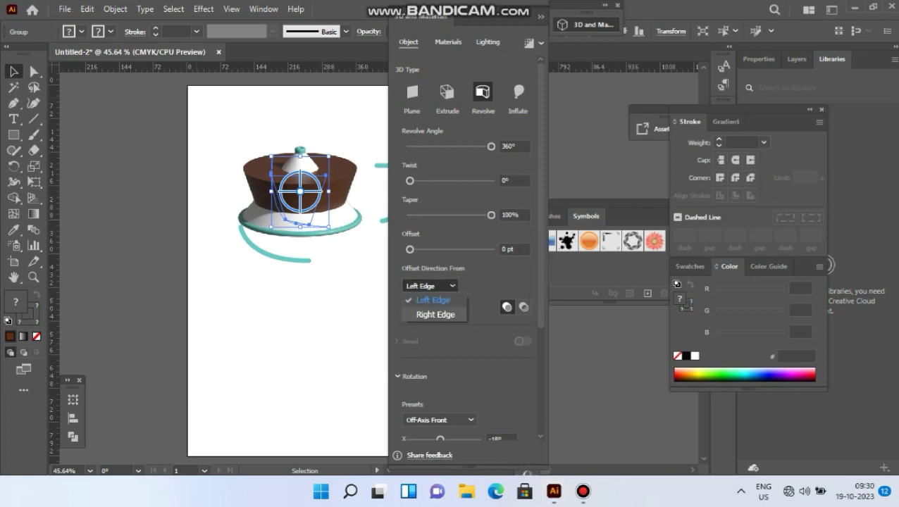
click(422, 314)
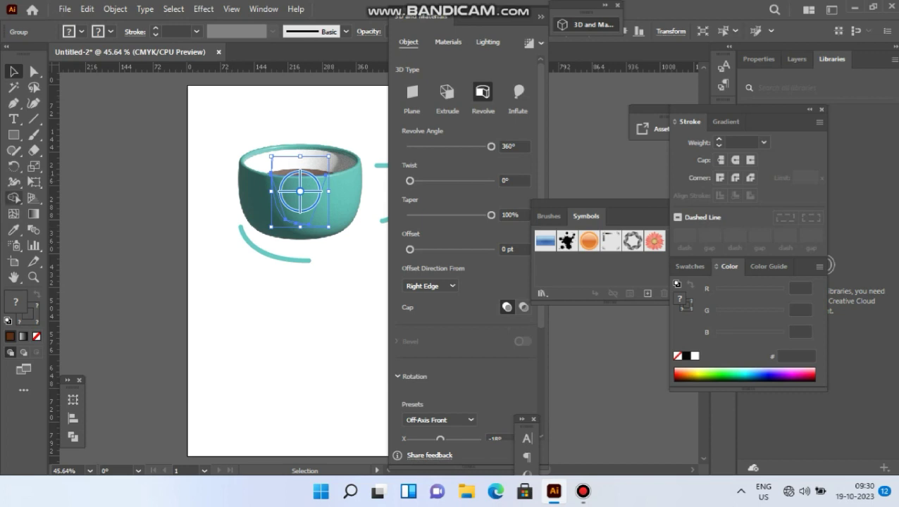
- Apply a 3D Inflate to the turquoise handle path beside the cup and deselect it
click(13, 276)
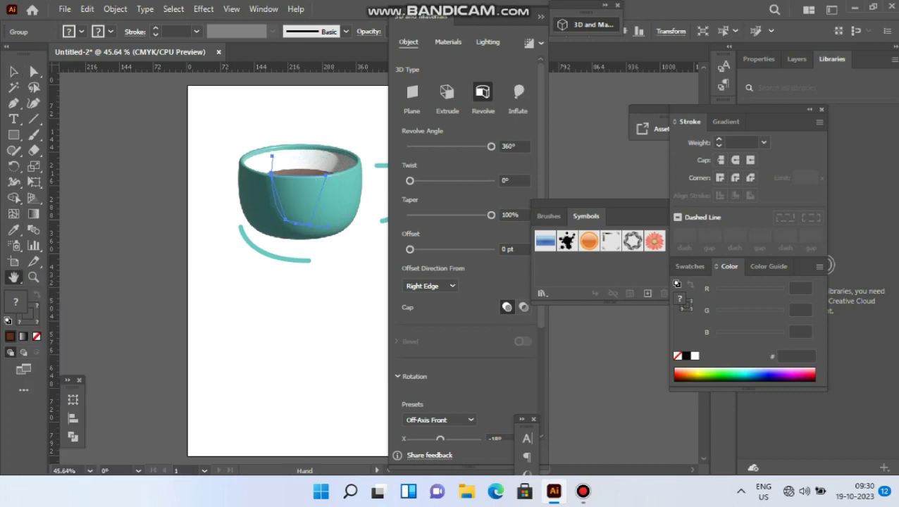
drag(303, 282, 198, 278)
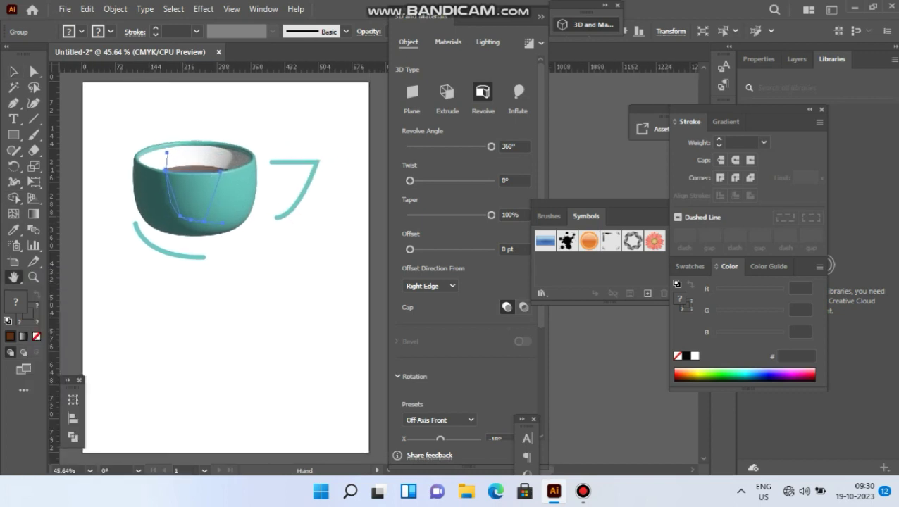
click(14, 71)
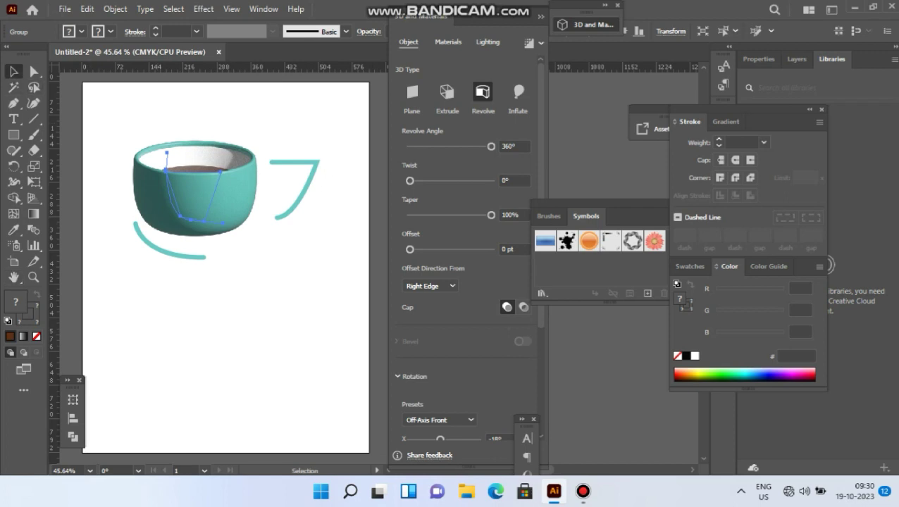
key(ctrl+shift+a)
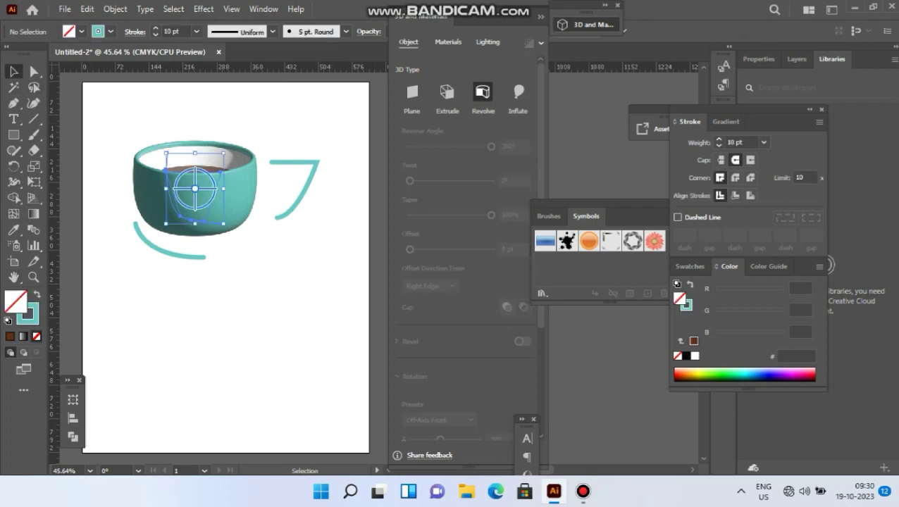
click(305, 163)
click(518, 91)
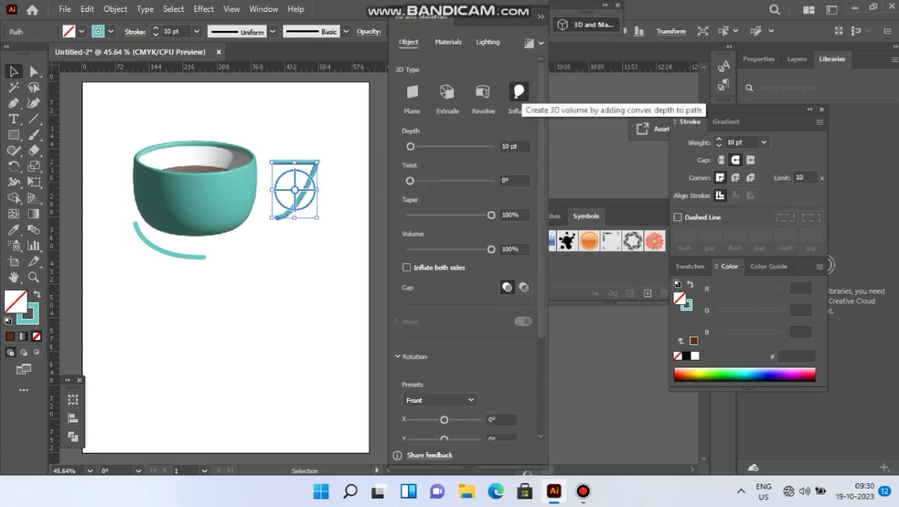
click(309, 241)
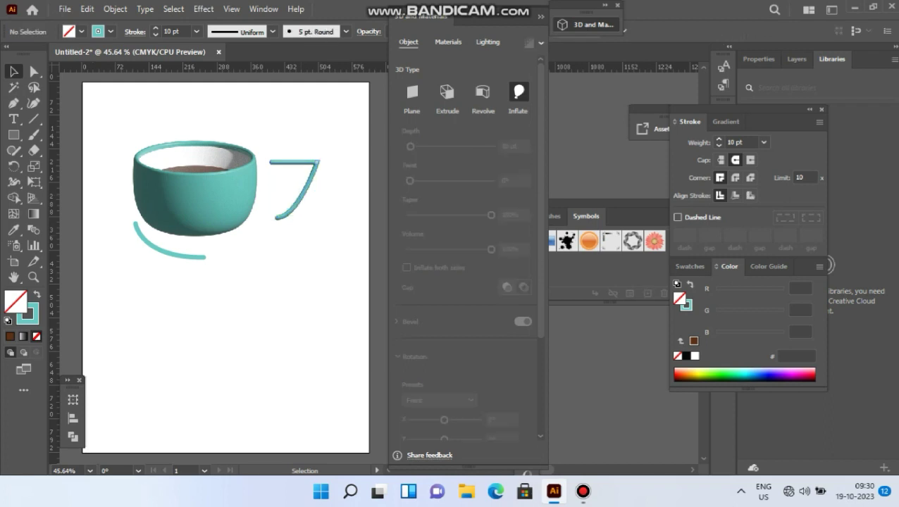
- Move the inflated handle against the cup's right side, tilt it slightly clockwise, and overlap its ends with the cup wall
drag(304, 190, 276, 190)
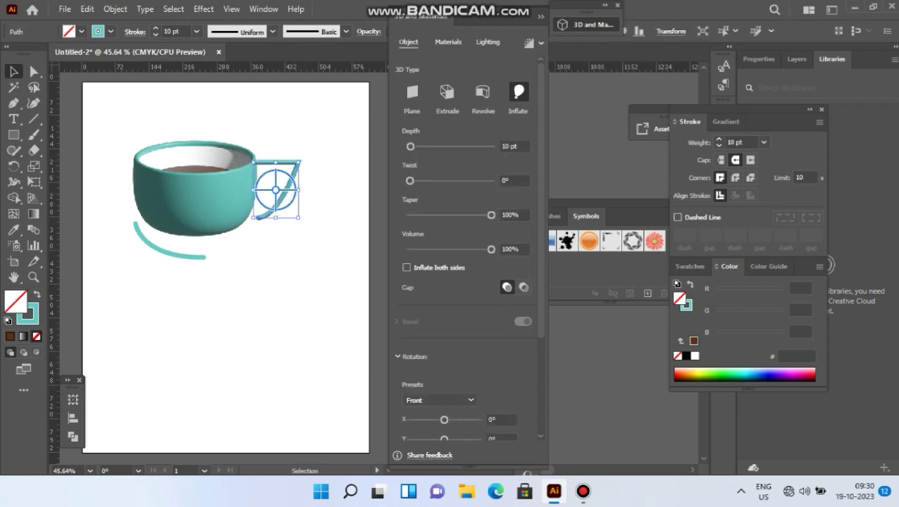
drag(303, 160, 303, 166)
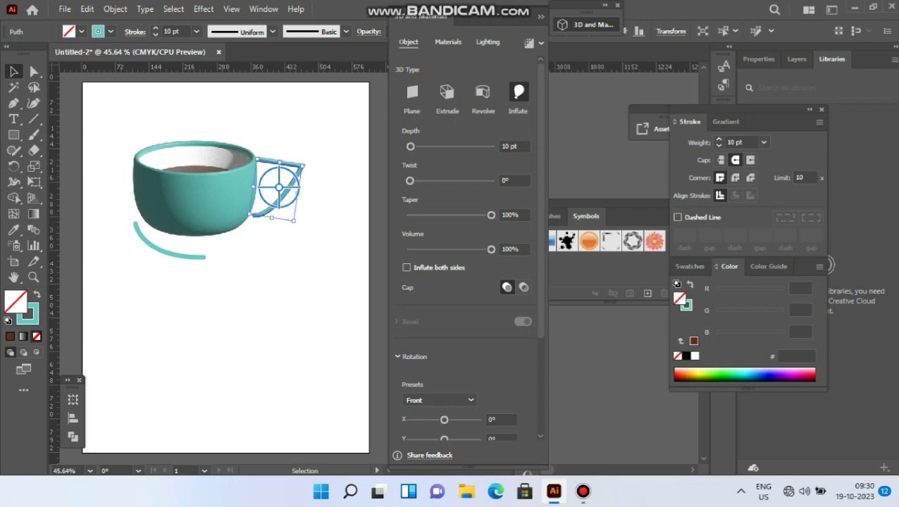
click(321, 204)
drag(280, 187, 269, 187)
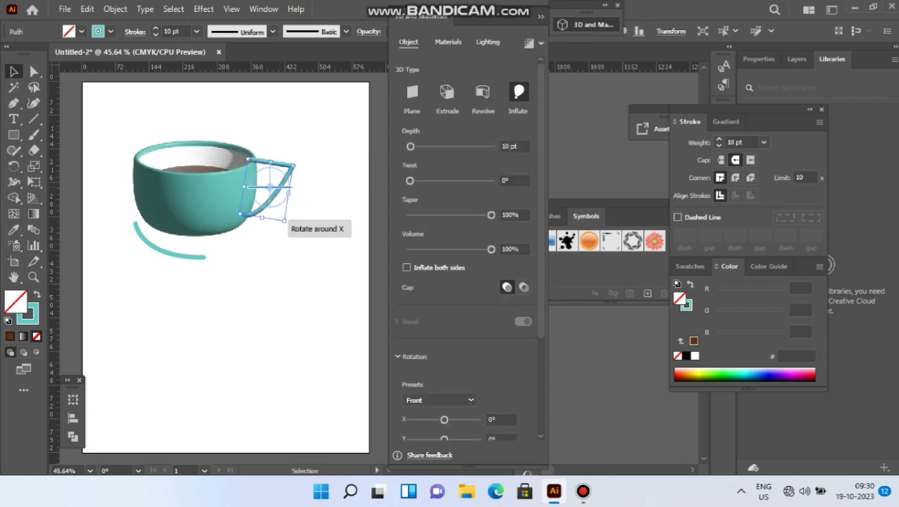
- Send the handle to the back, behind the cup, and deselect it
right_click(281, 189)
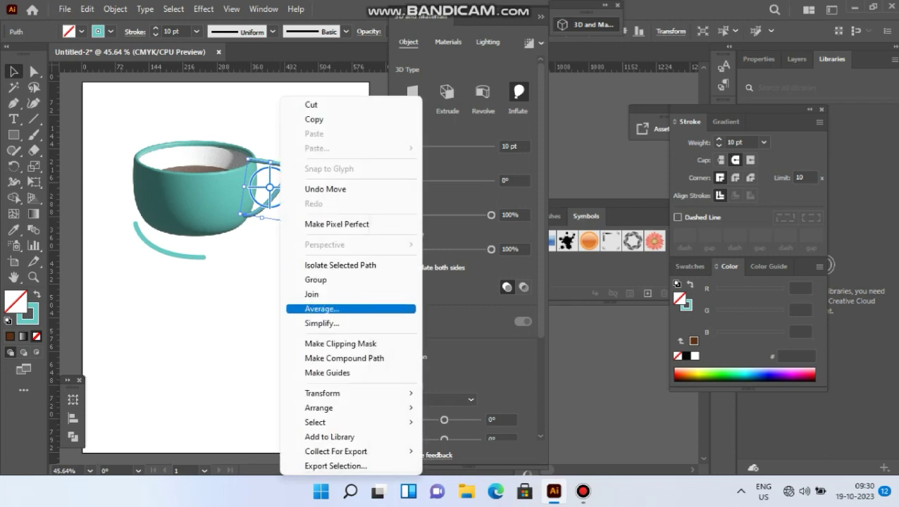
mouse_move(352, 408)
click(466, 451)
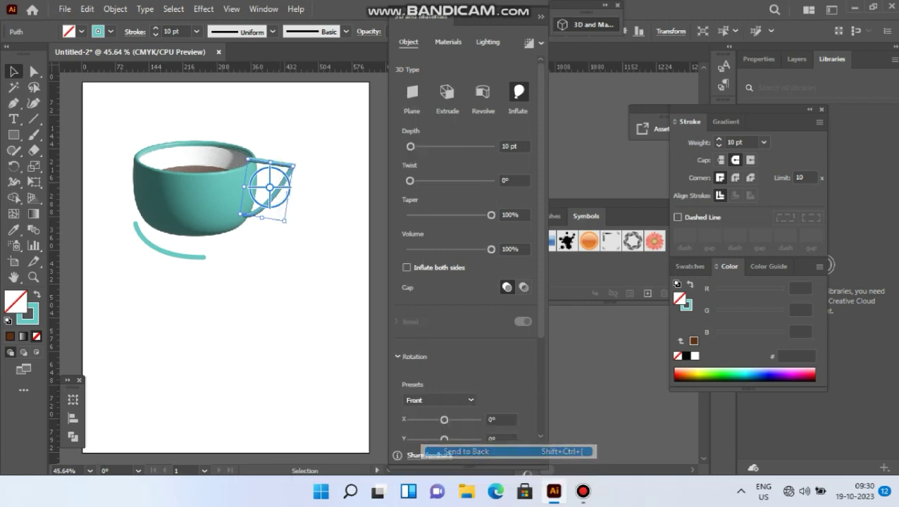
key(ctrl+shift+a)
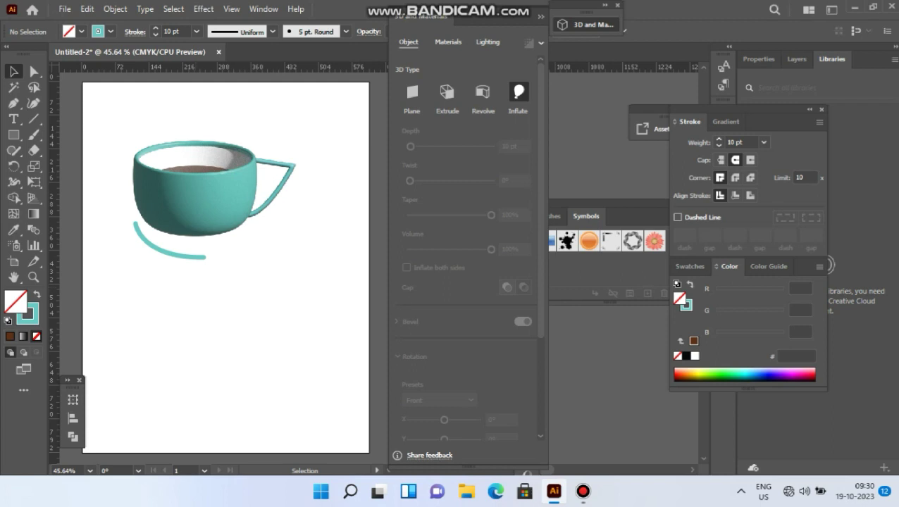
- Apply a 3D Revolve to the curved path under the cup, with the offset direction from Right Edge, to form a saucer
click(202, 257)
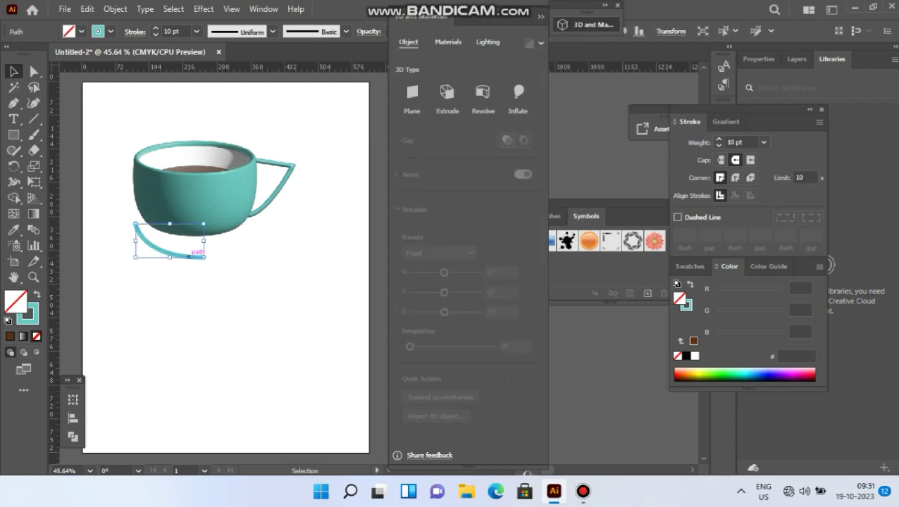
click(482, 93)
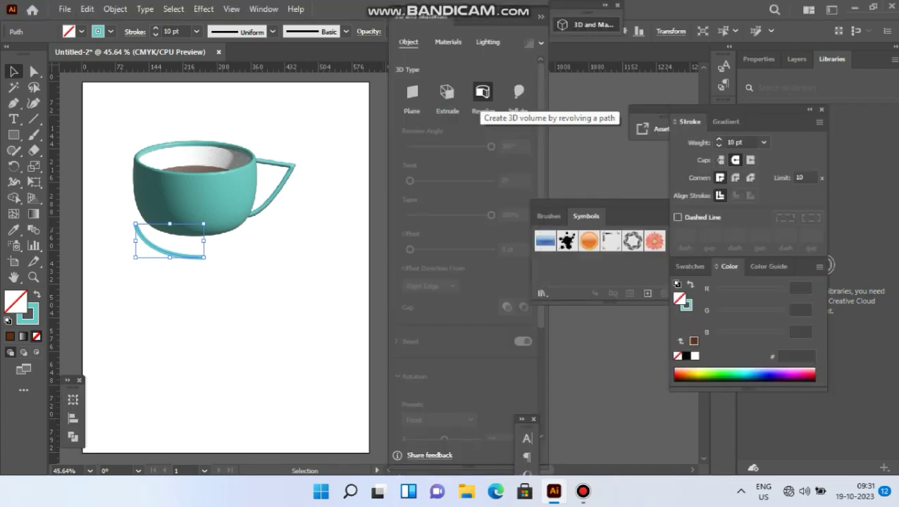
click(430, 286)
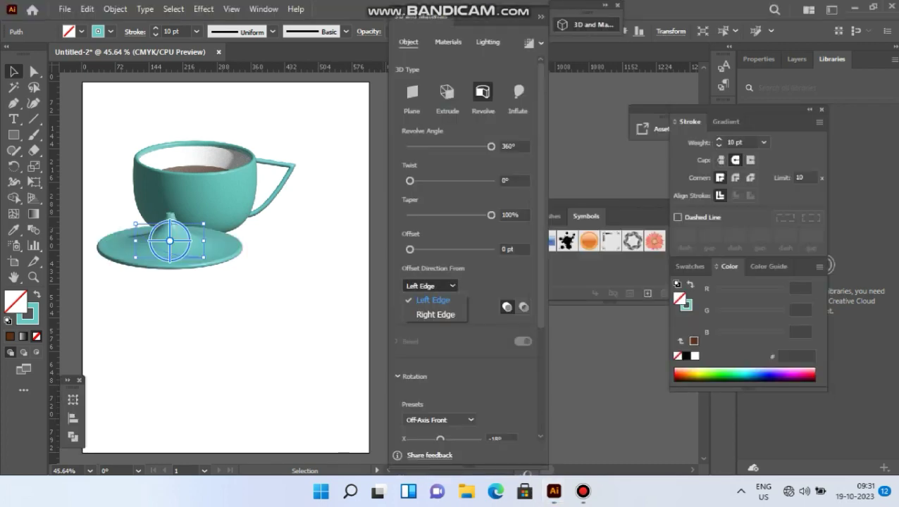
click(427, 314)
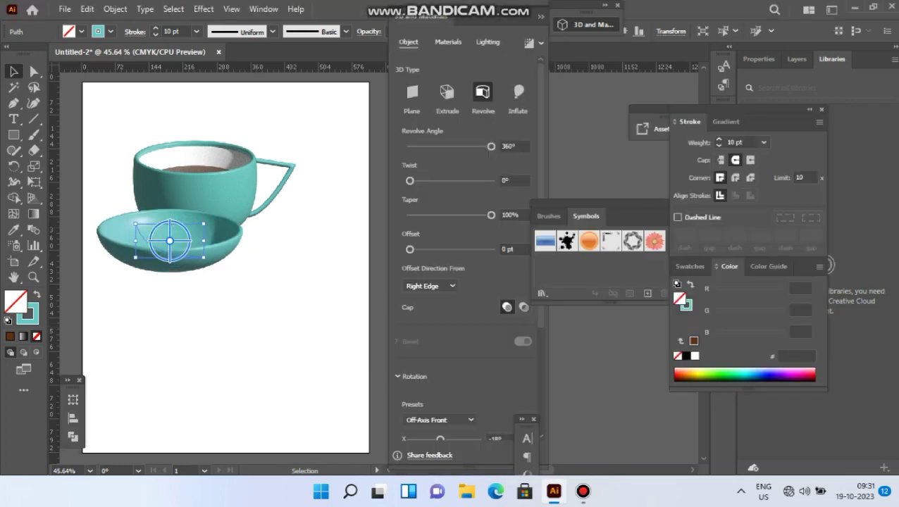
- Send the saucer to the back and position it centered beneath the base of the cup
drag(214, 239, 231, 248)
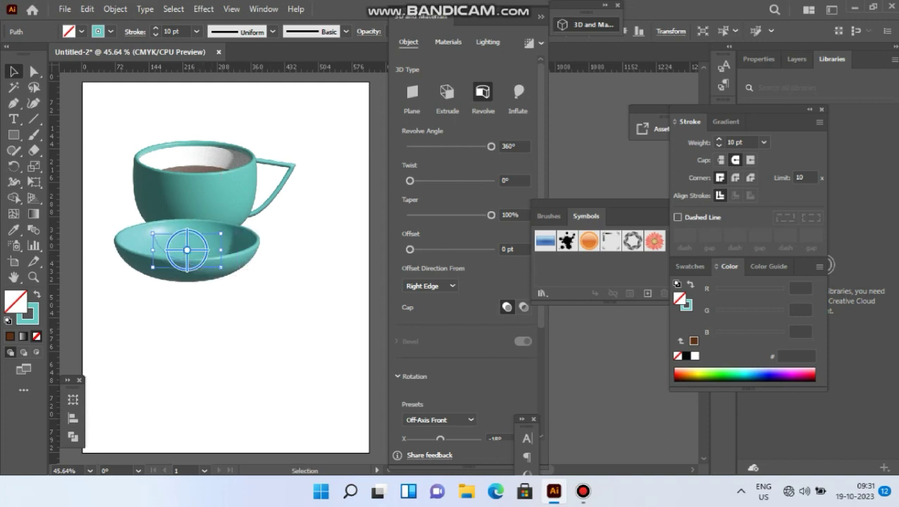
right_click(212, 247)
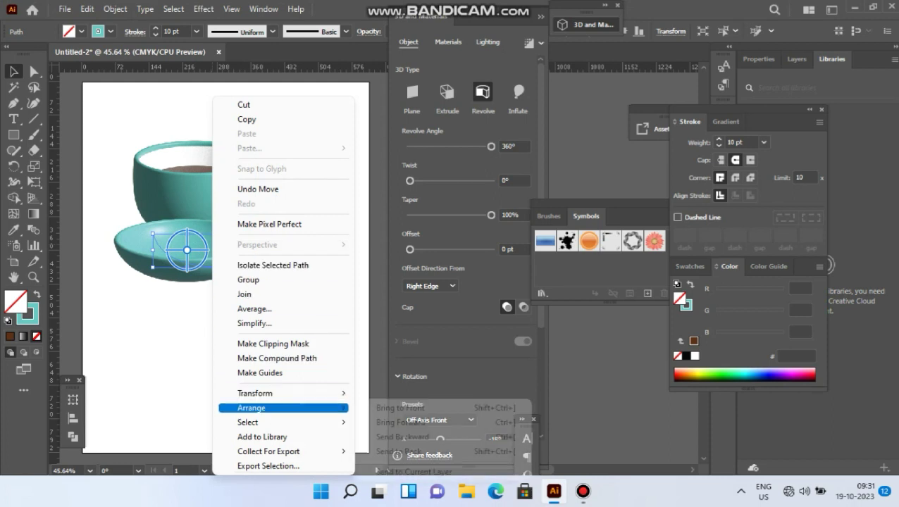
mouse_move(281, 408)
click(398, 452)
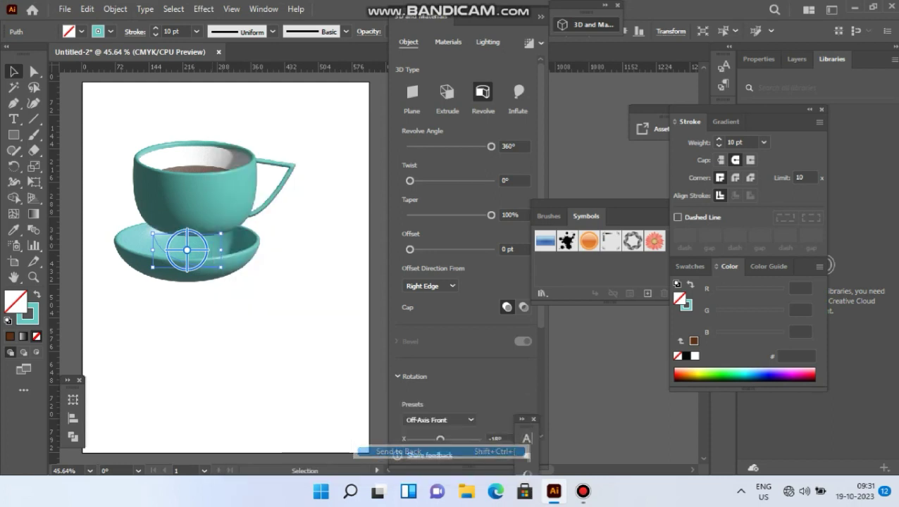
drag(226, 262, 192, 236)
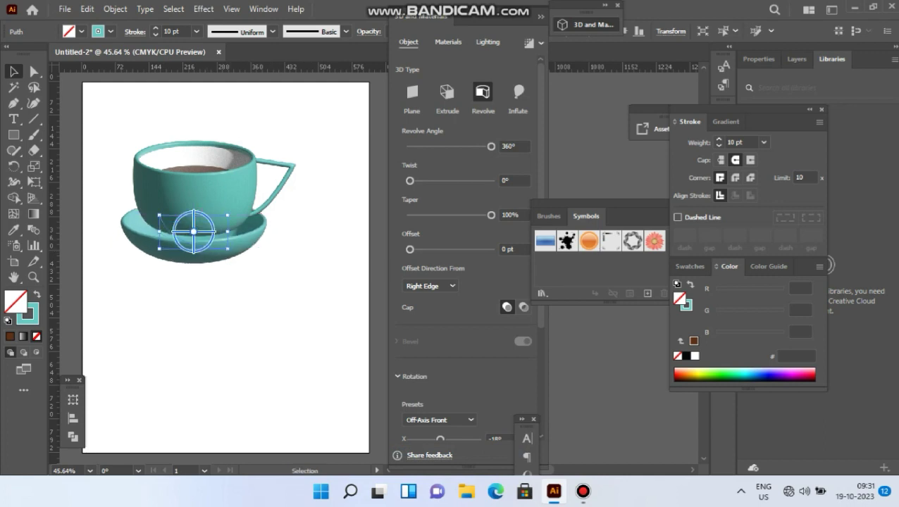
- Stretch the saucer horizontally until it extends past the cup's handle, and recentre it beneath the cup
drag(228, 248, 275, 248)
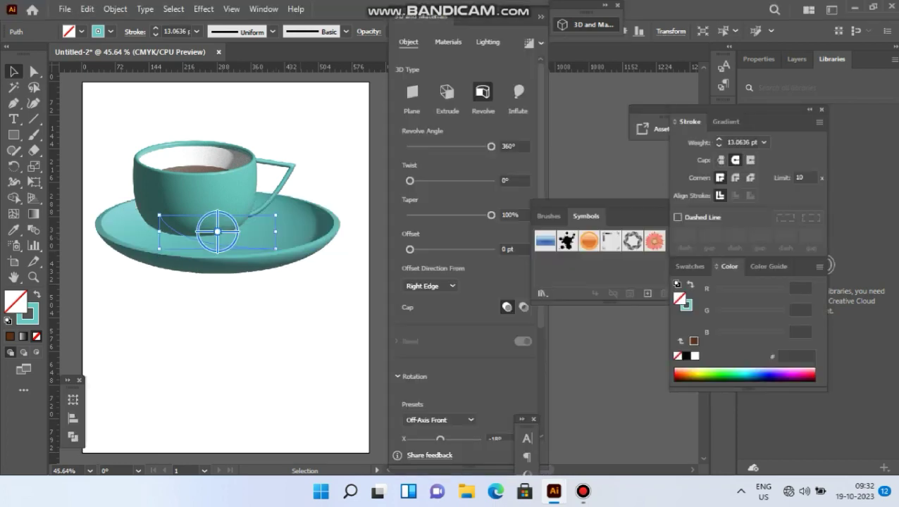
drag(217, 231, 195, 231)
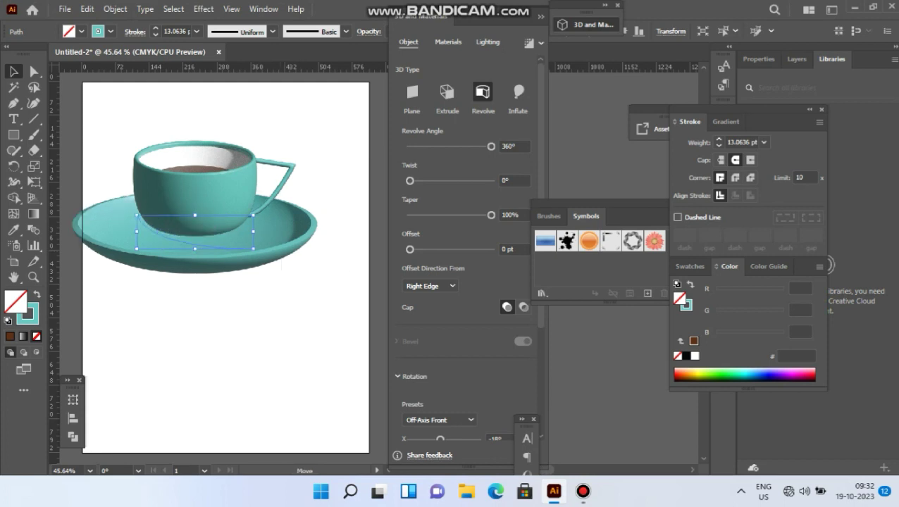
click(281, 268)
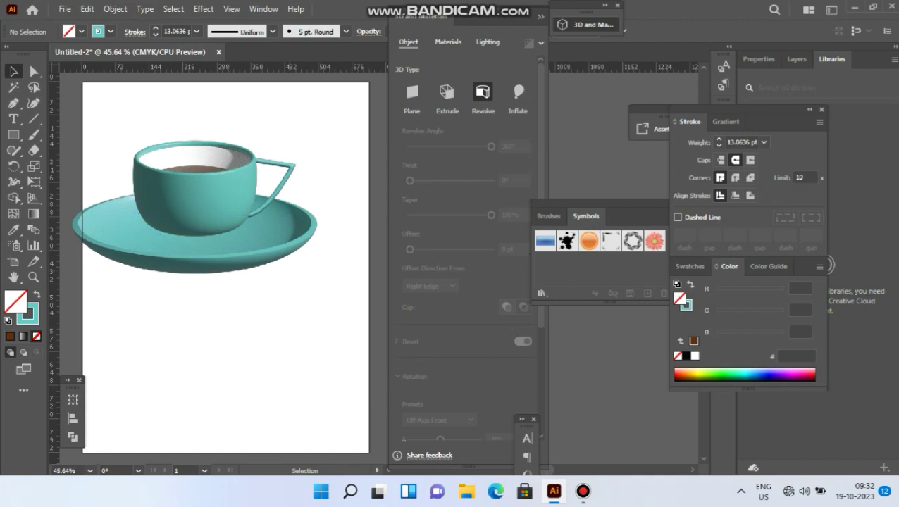
- Lower the cup with its coffee onto the saucer, and move the handle down to rejoin the cup's right wall
drag(247, 191, 257, 215)
key(ctrl+shift+a)
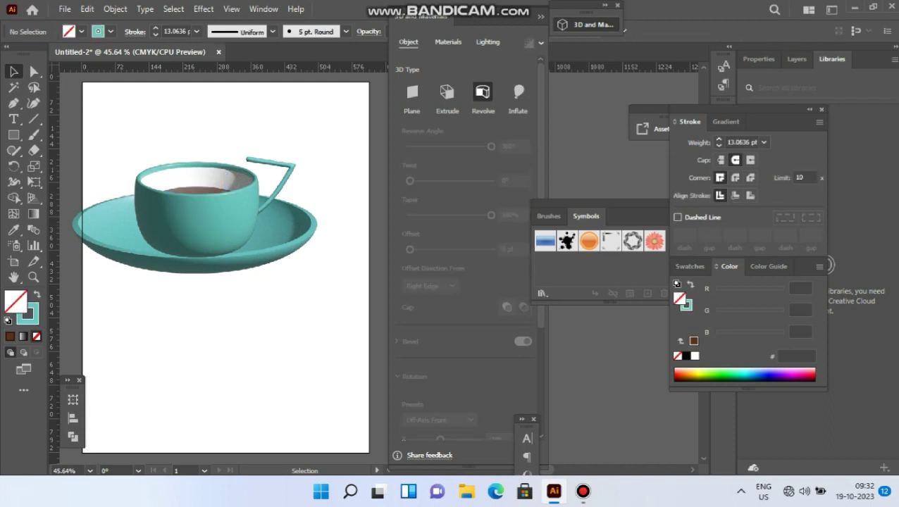
drag(269, 186, 269, 210)
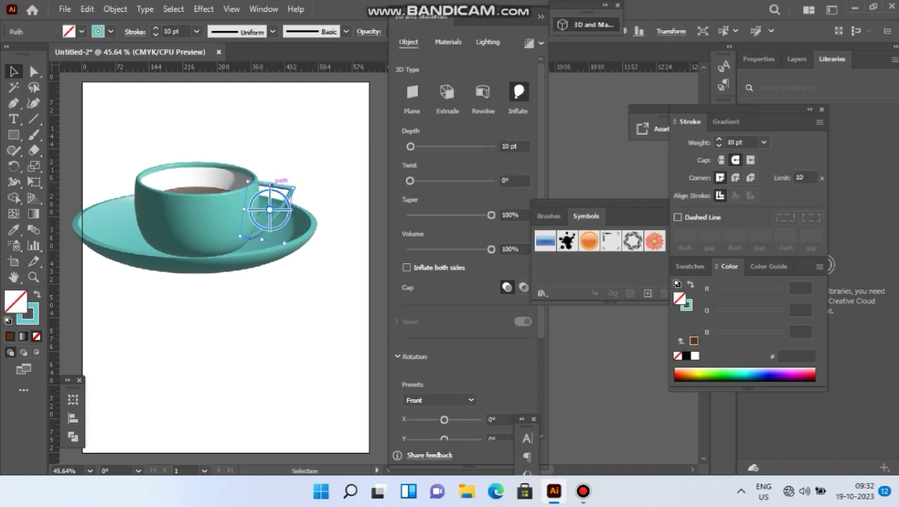
key(ctrl+shift+a)
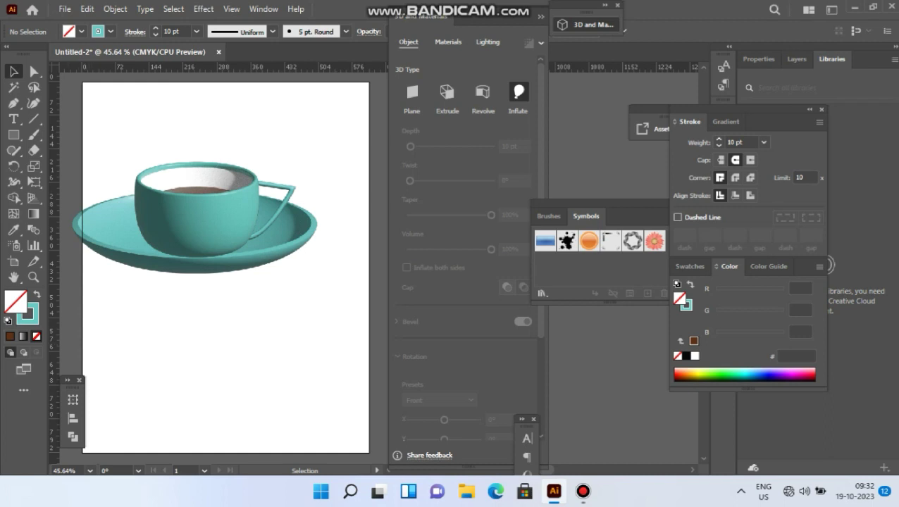
- Collapse the 3D settings and inspect the finished cup, handle and saucer up close at 66.67% zoom
click(541, 16)
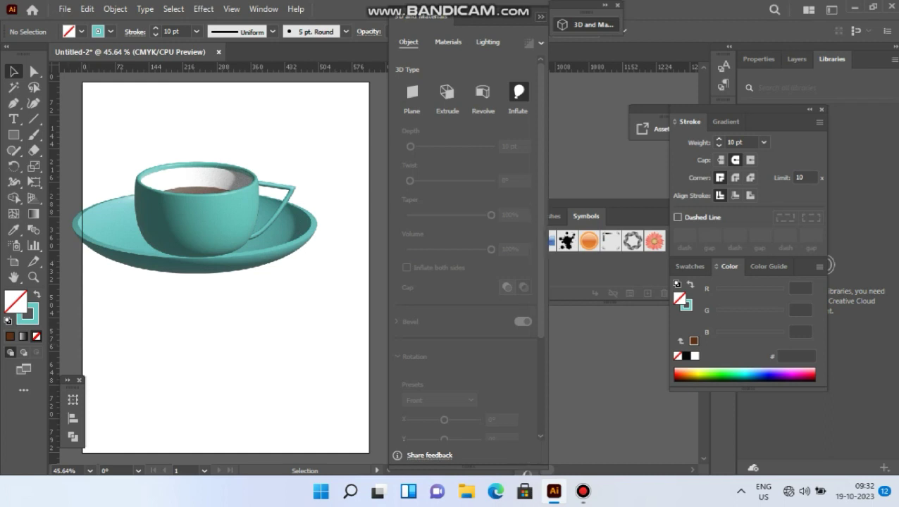
key(h)
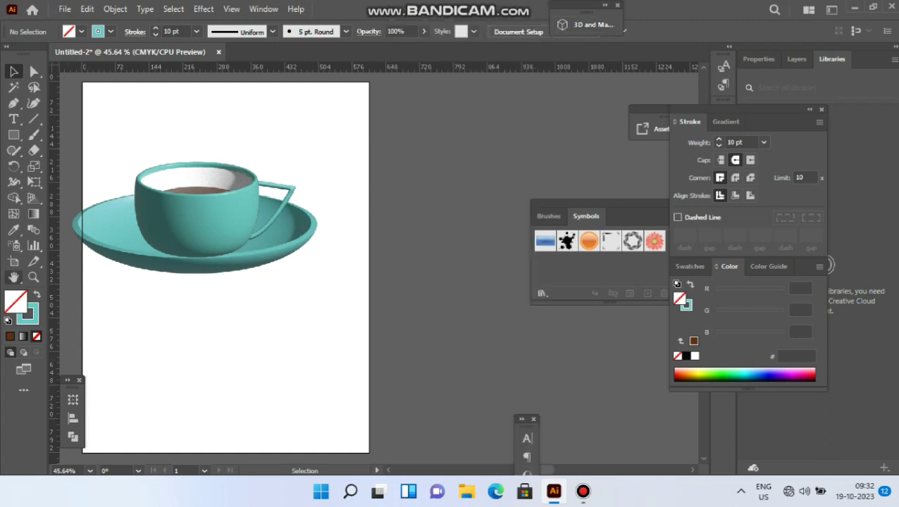
drag(225, 233, 335, 249)
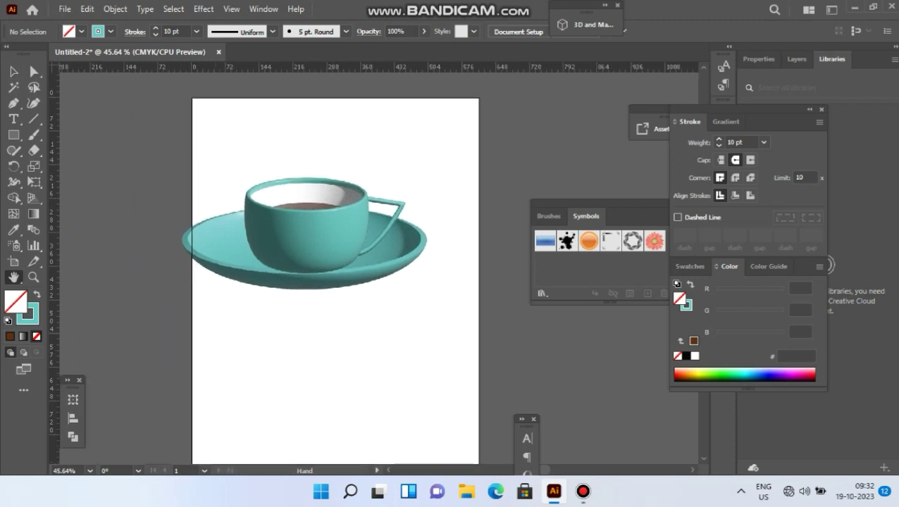
scroll(336, 249, up, 1)
scroll(277, 153, up, 1)
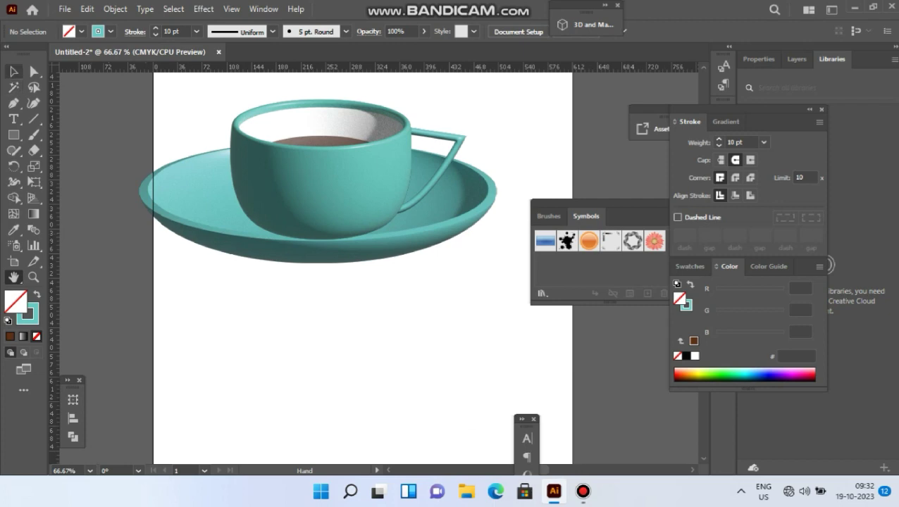
key(v)
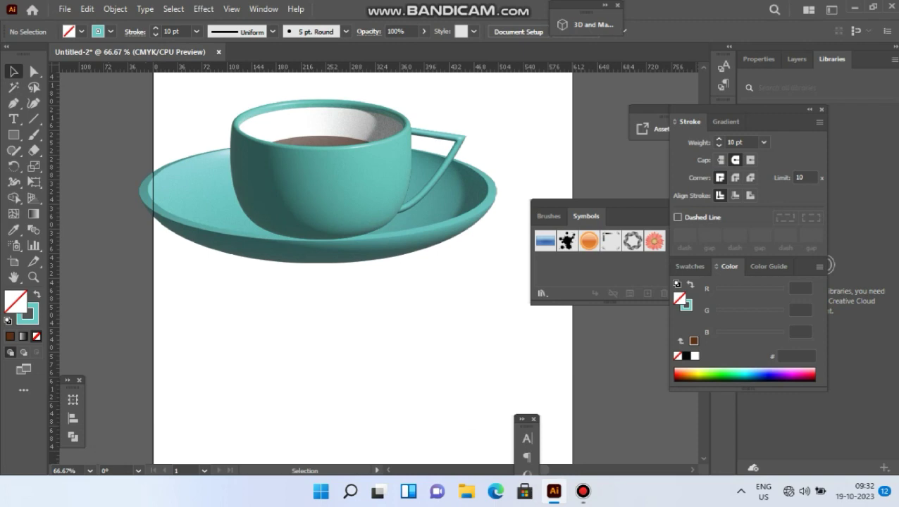
click(583, 492)
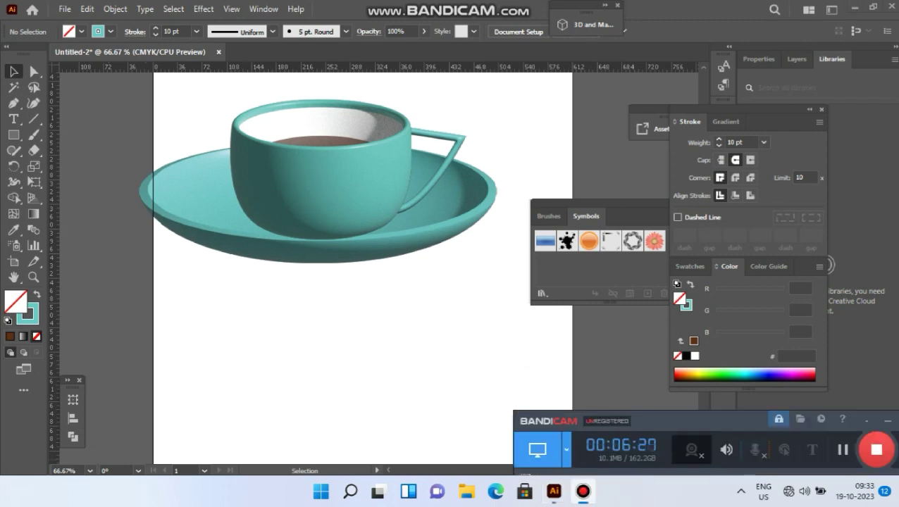